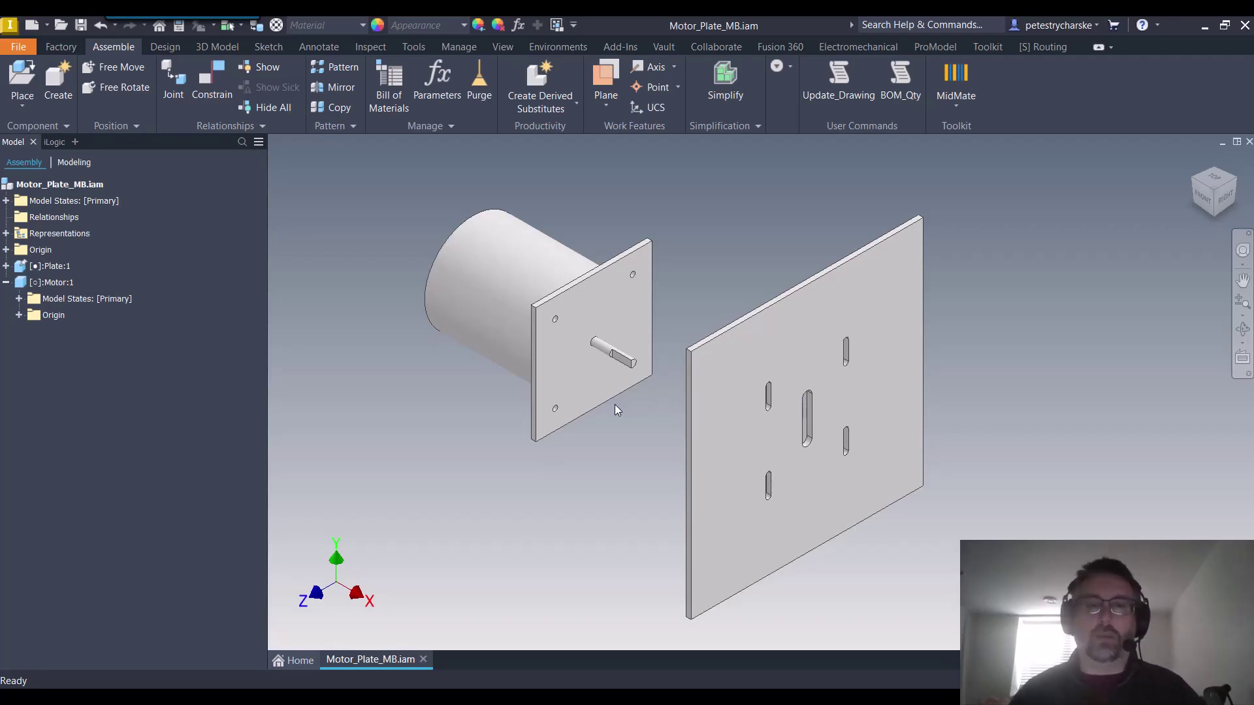
Start a new joint and set its first origin on a motor flange mounting hole
{"action": "scroll", "coordinate": [635, 411], "scroll_direction": "down", "scroll_amount": 3}
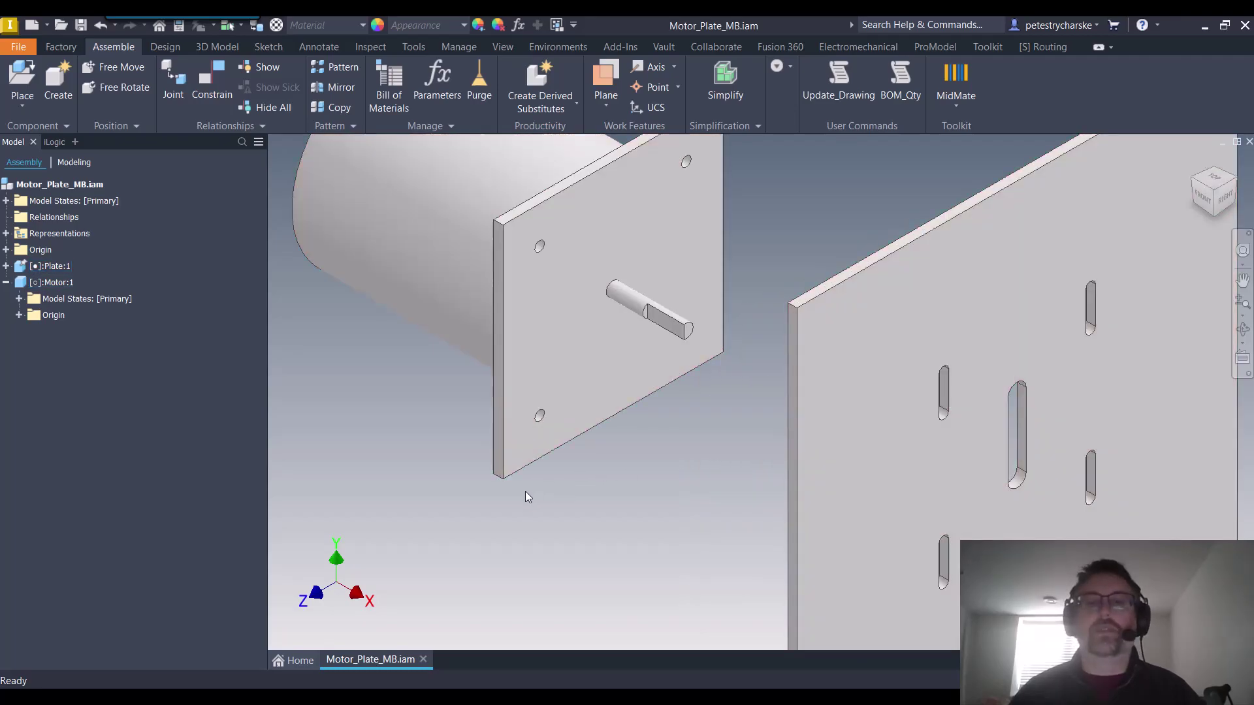
{"action": "scroll", "coordinate": [525, 491], "scroll_direction": "up", "scroll_amount": 3}
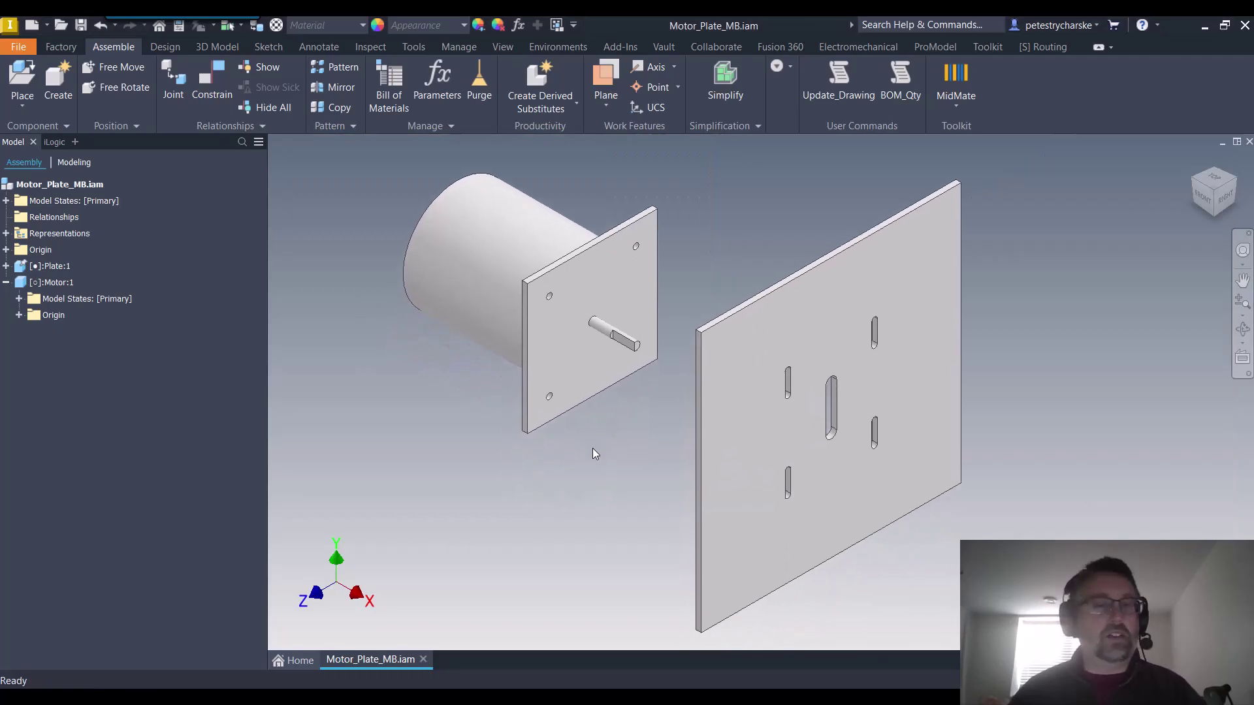
{"action": "mouse_move", "coordinate": [591, 450]}
{"action": "middle_mouse_down", "text": "shift"}
{"action": "mouse_move", "coordinate": [775, 449]}
{"action": "mouse_move", "coordinate": [597, 442]}
{"action": "middle_mouse_up", "text": "shift"}
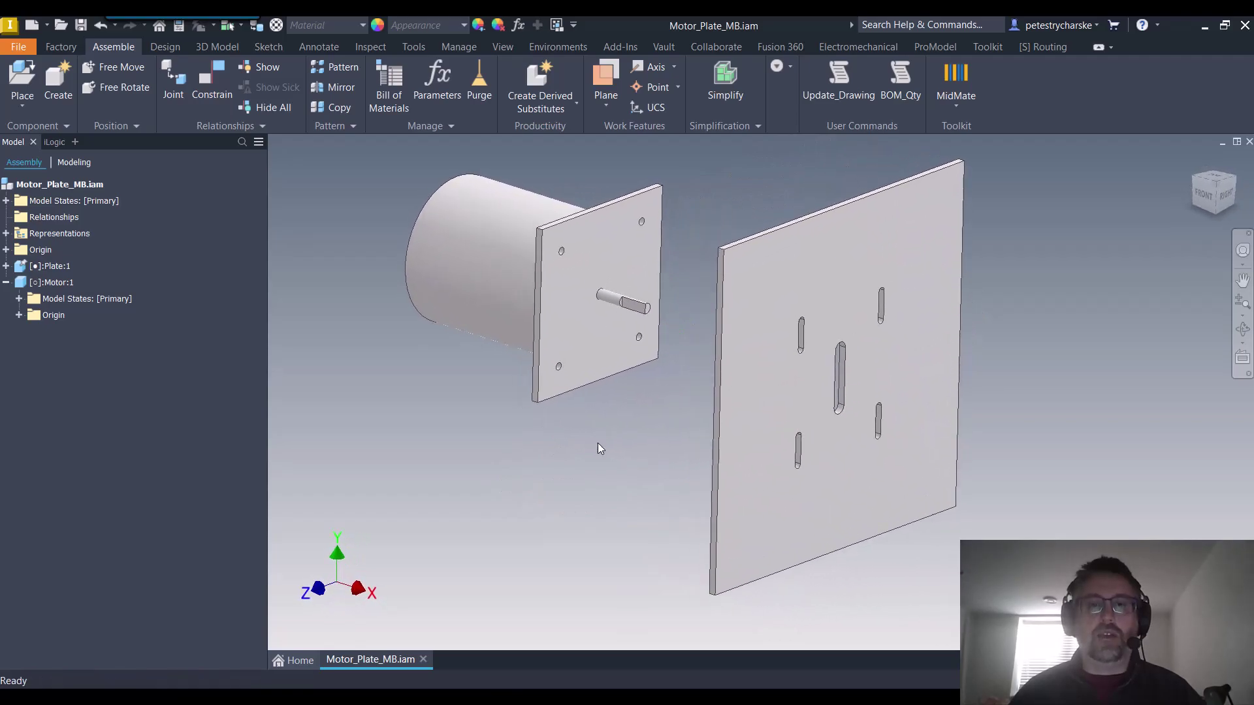
{"action": "right_click", "coordinate": [601, 451]}
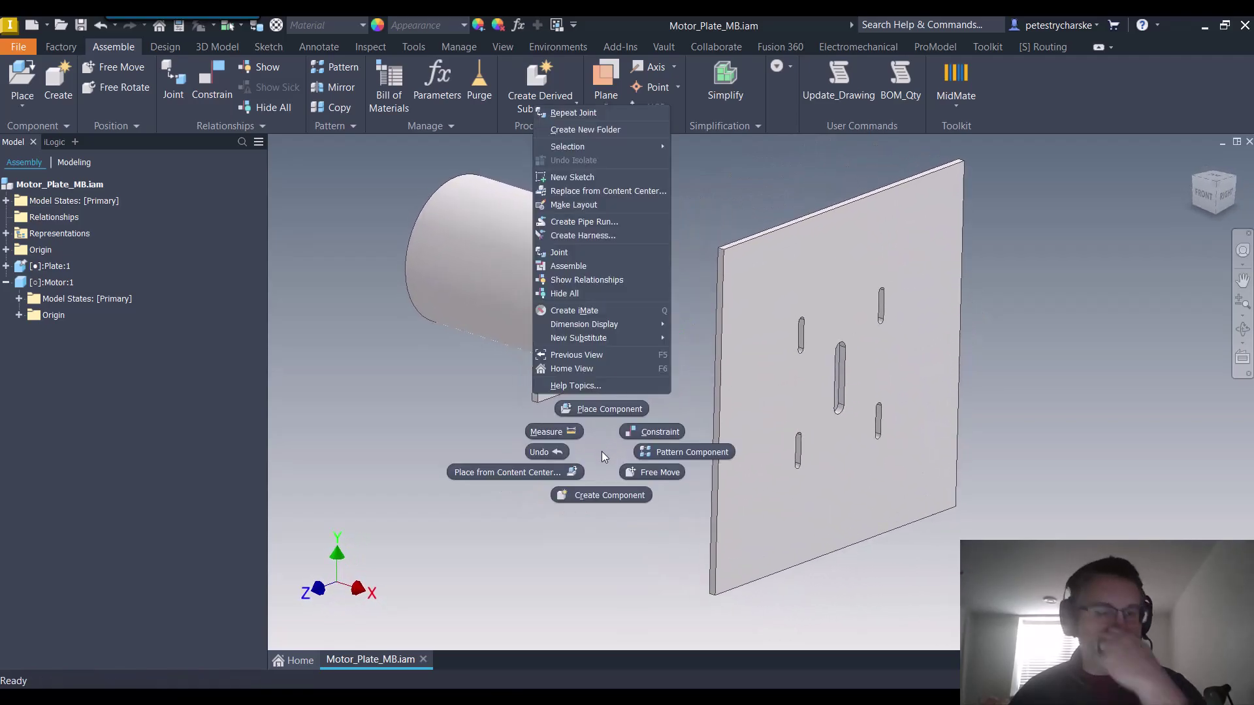
{"action": "left_click", "coordinate": [569, 252]}
{"action": "middle_click_drag", "start_coordinate": [607, 451], "coordinate": [727, 540]}
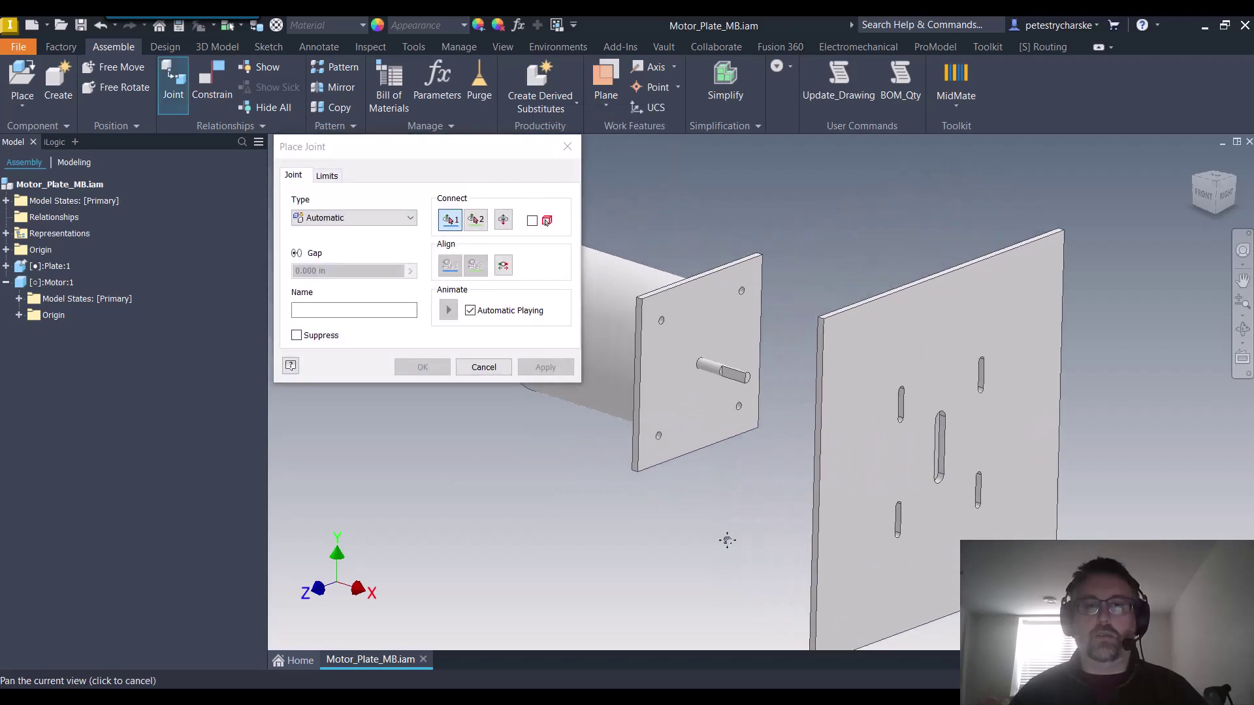
{"action": "scroll", "coordinate": [686, 460], "scroll_direction": "up", "scroll_amount": 10}
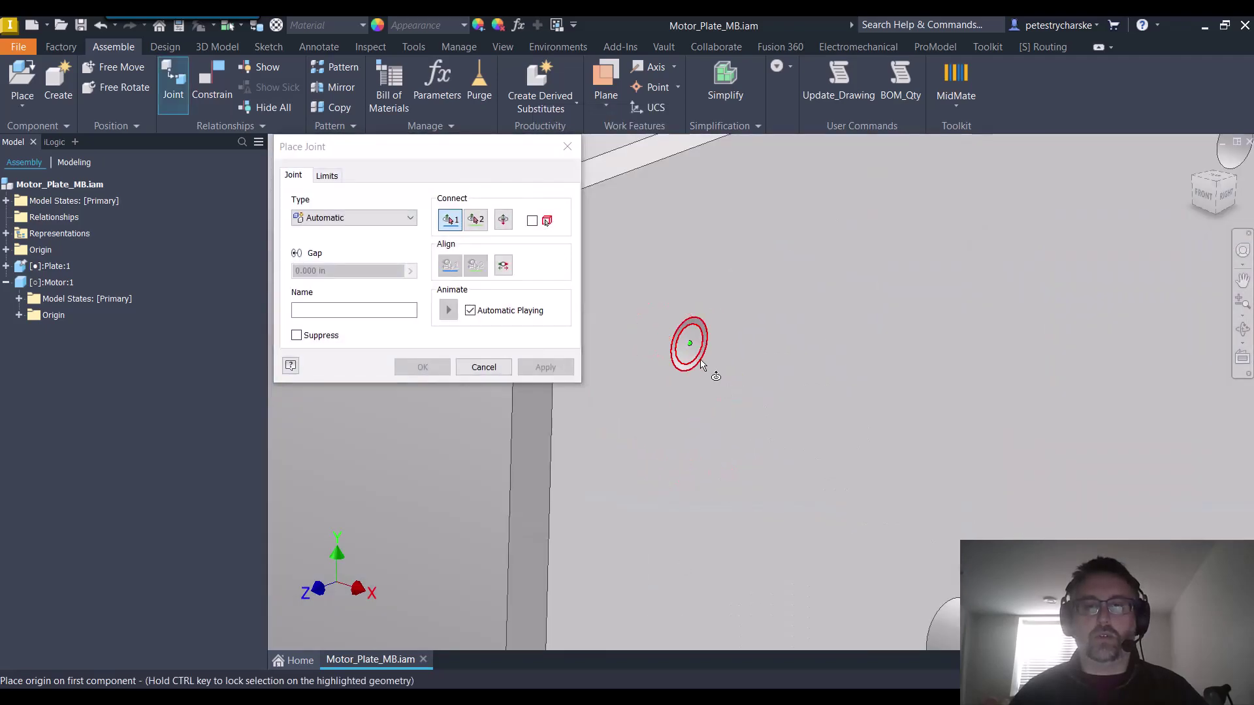
{"action": "left_click", "coordinate": [694, 369]}
Orbit the view round to face the plate's slots
{"action": "scroll", "coordinate": [693, 370], "scroll_direction": "down", "scroll_amount": 8}
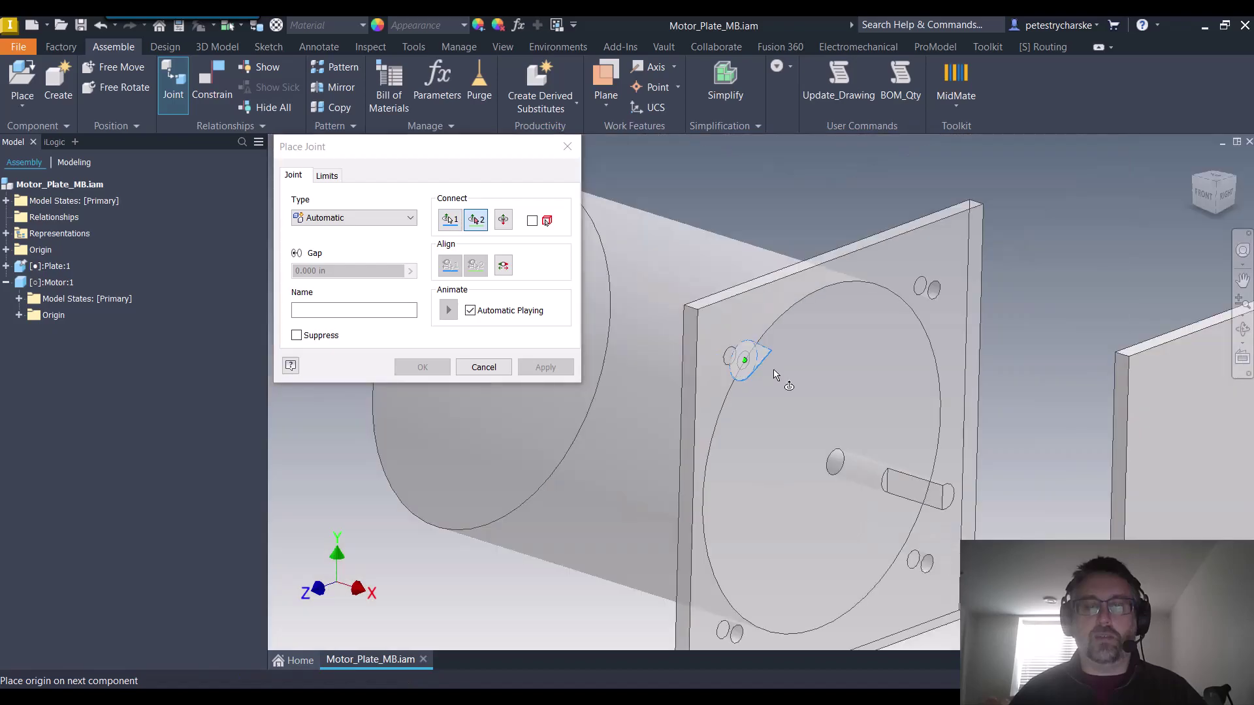
{"action": "scroll", "coordinate": [775, 375], "scroll_direction": "down", "scroll_amount": 5}
{"action": "scroll", "coordinate": [776, 384], "scroll_direction": "up", "scroll_amount": 5}
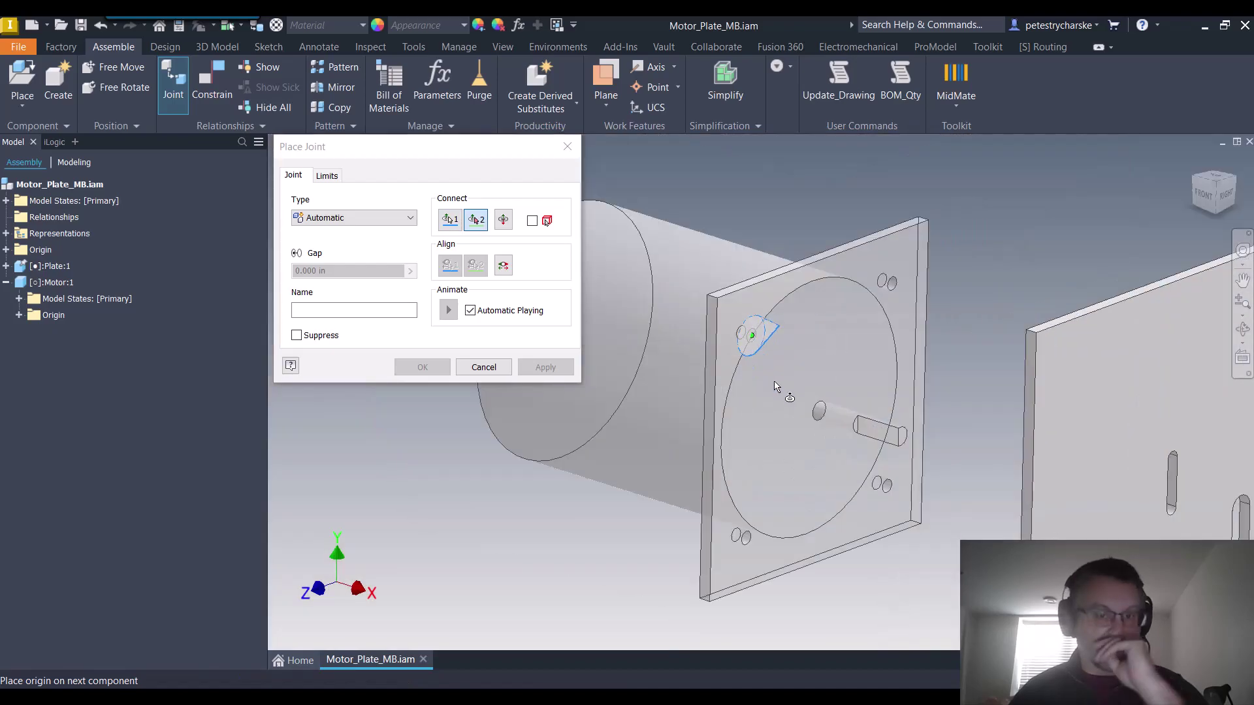
{"action": "scroll", "coordinate": [741, 333], "scroll_direction": "up", "scroll_amount": 3}
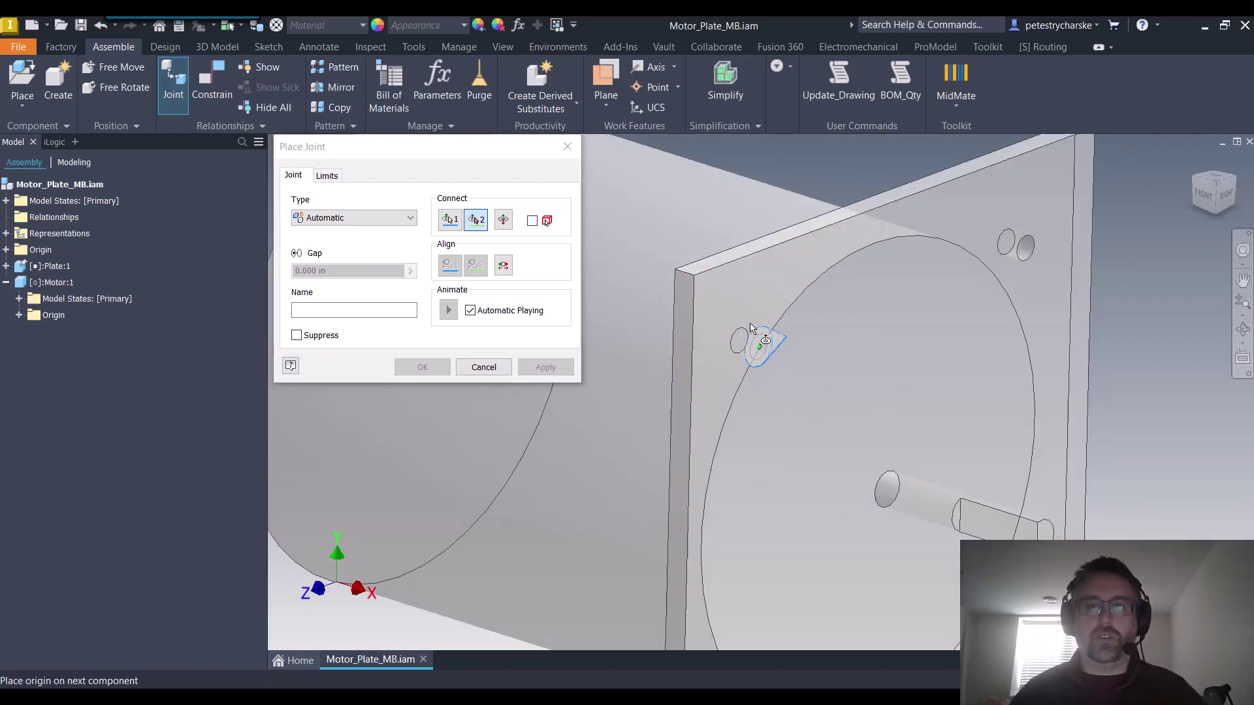
{"action": "scroll", "coordinate": [795, 451], "scroll_direction": "down", "scroll_amount": 3}
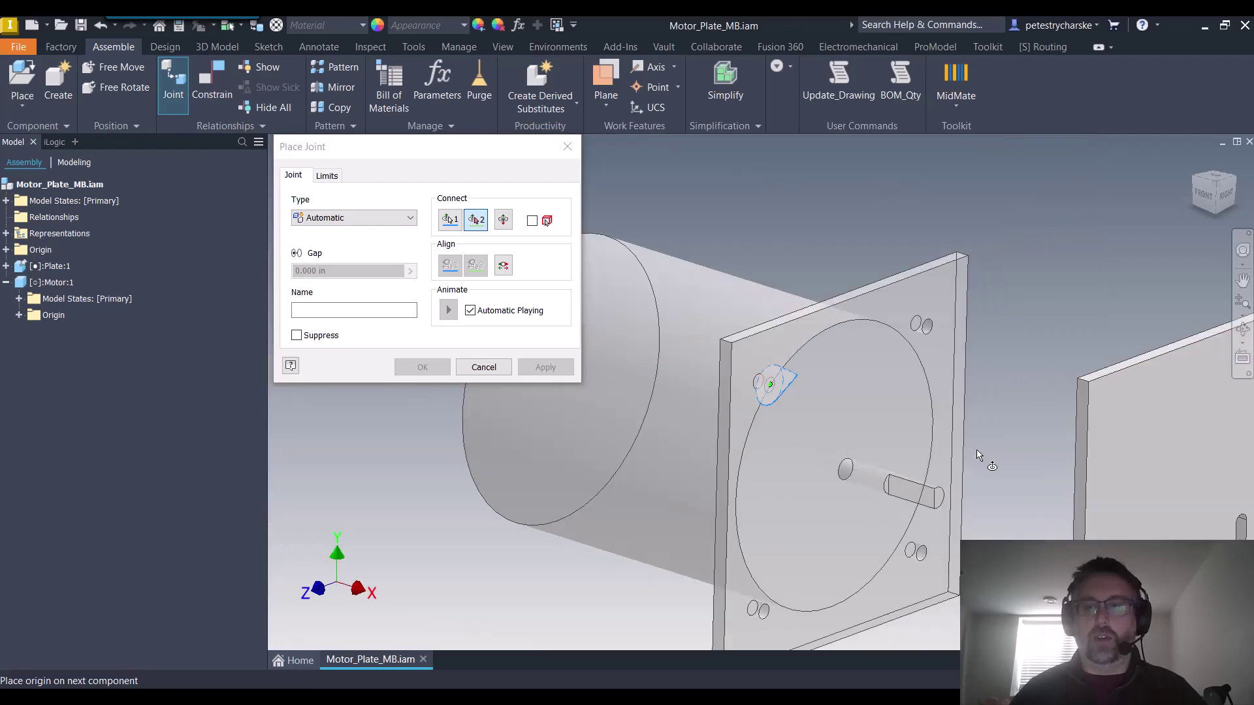
{"action": "middle_click_drag", "start_coordinate": [978, 455], "coordinate": [1019, 411], "text": "shift"}
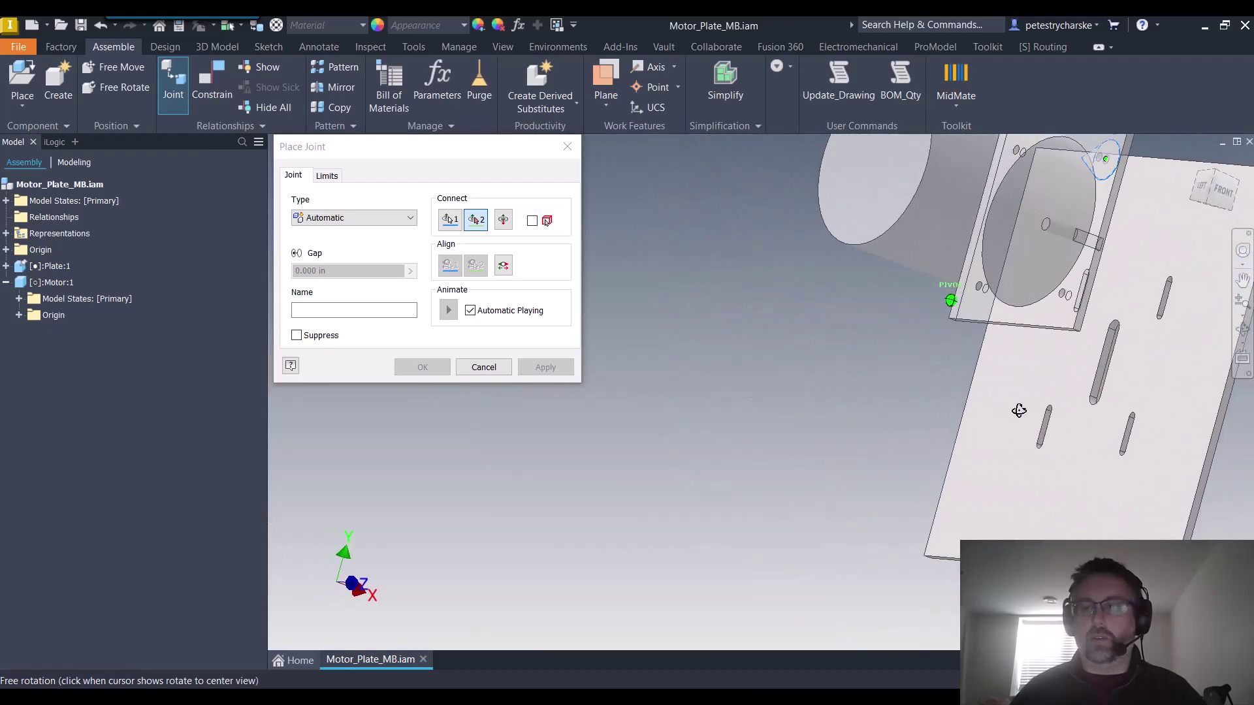
{"action": "scroll", "coordinate": [1022, 415], "scroll_direction": "up", "scroll_amount": 5}
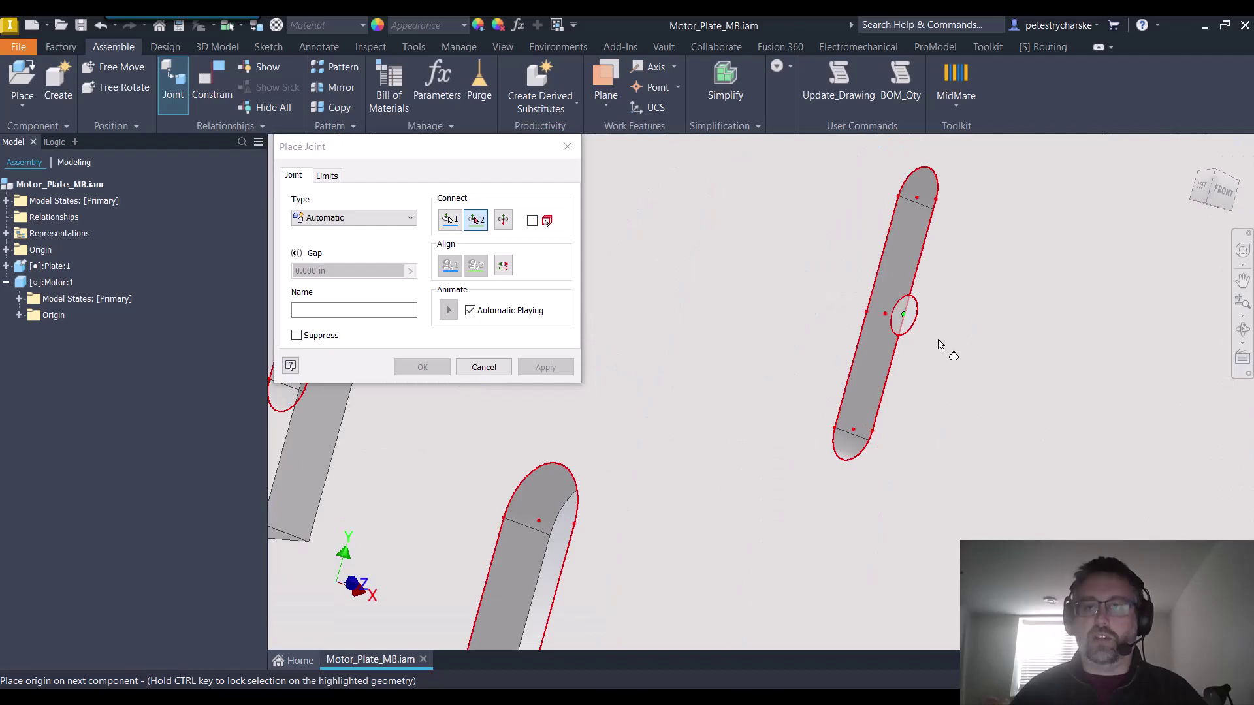
{"action": "mouse_move", "coordinate": [942, 352]}
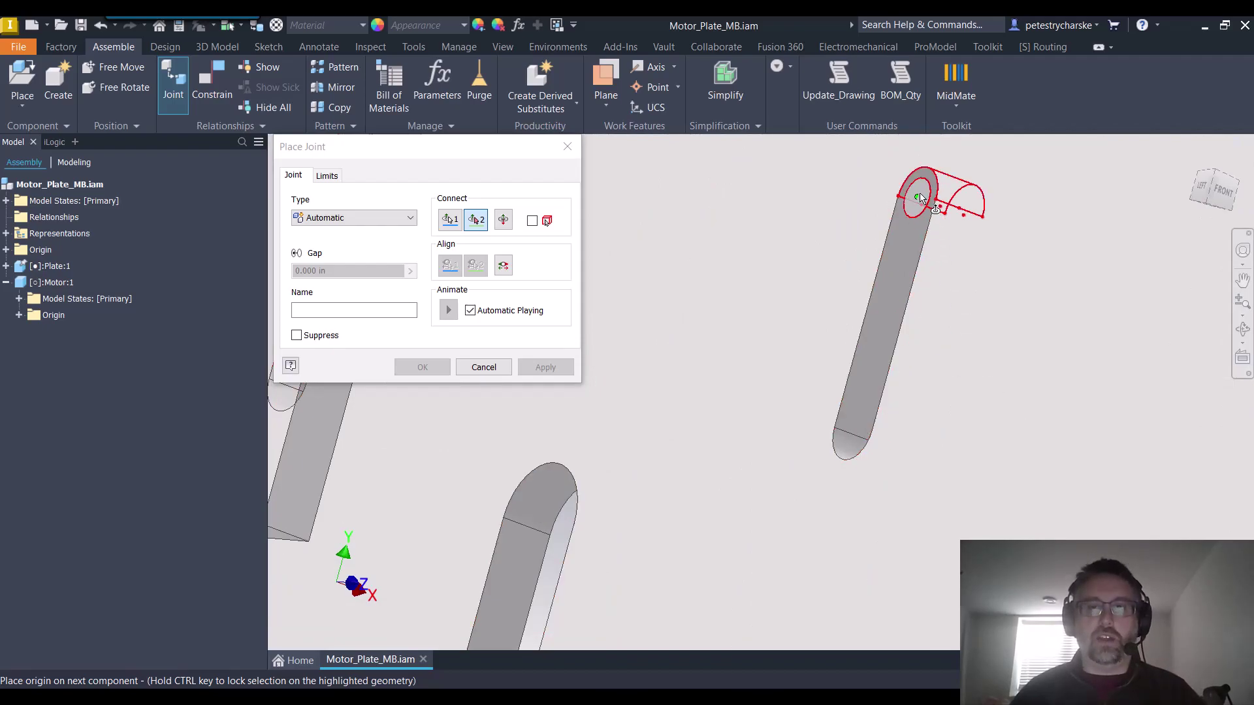
{"action": "mouse_move", "coordinate": [920, 207]}
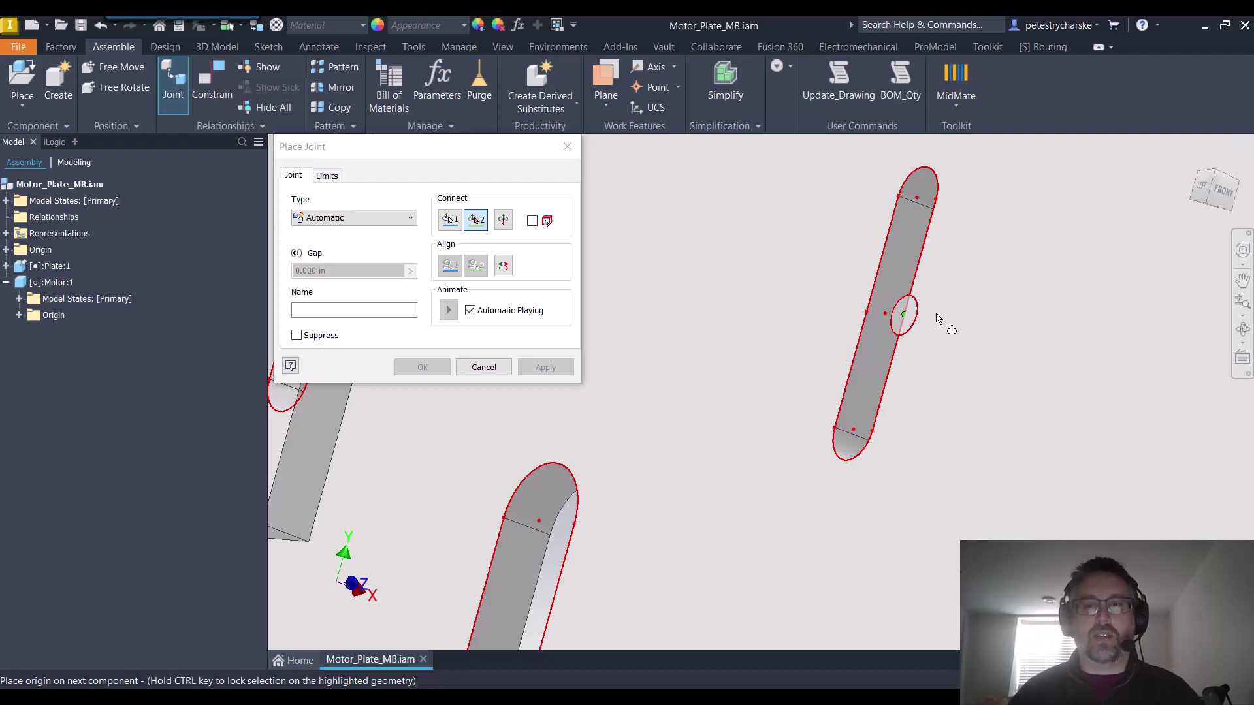
{"action": "mouse_move", "coordinate": [929, 325]}
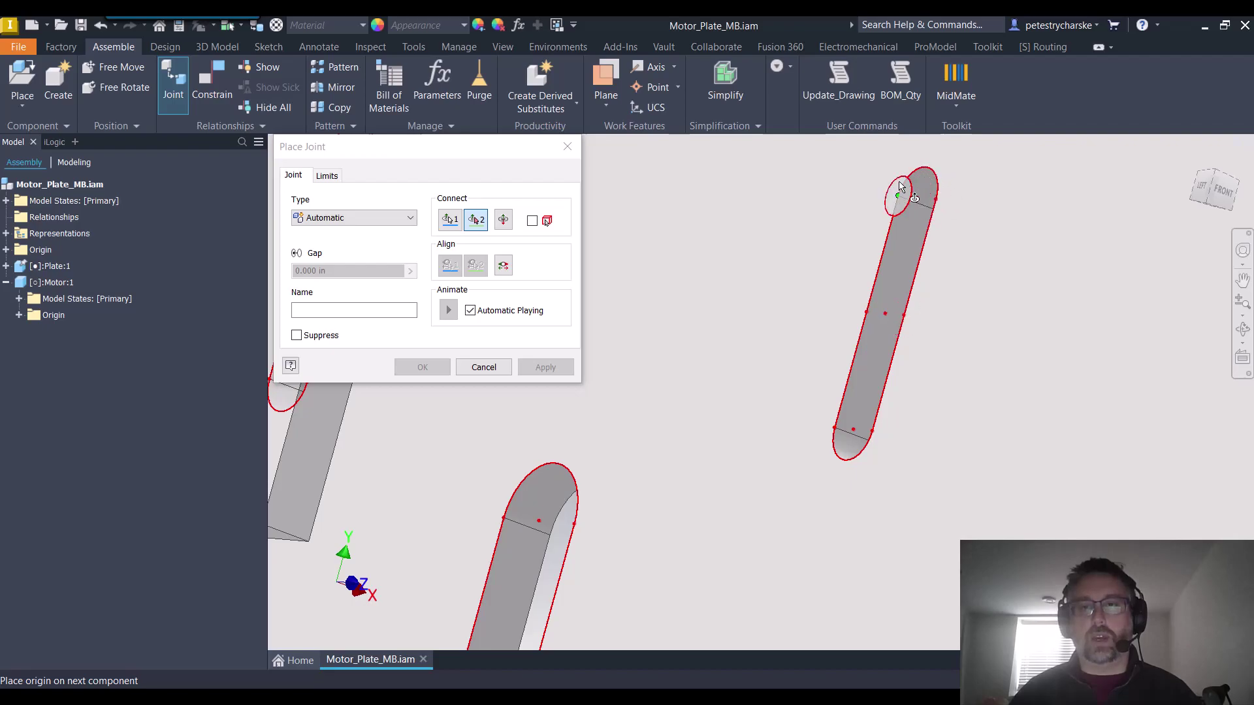
Set origin 2 at the outer slot's centre and inspect the motor seated in the Rigid preview
{"action": "left_click", "coordinate": [885, 318]}
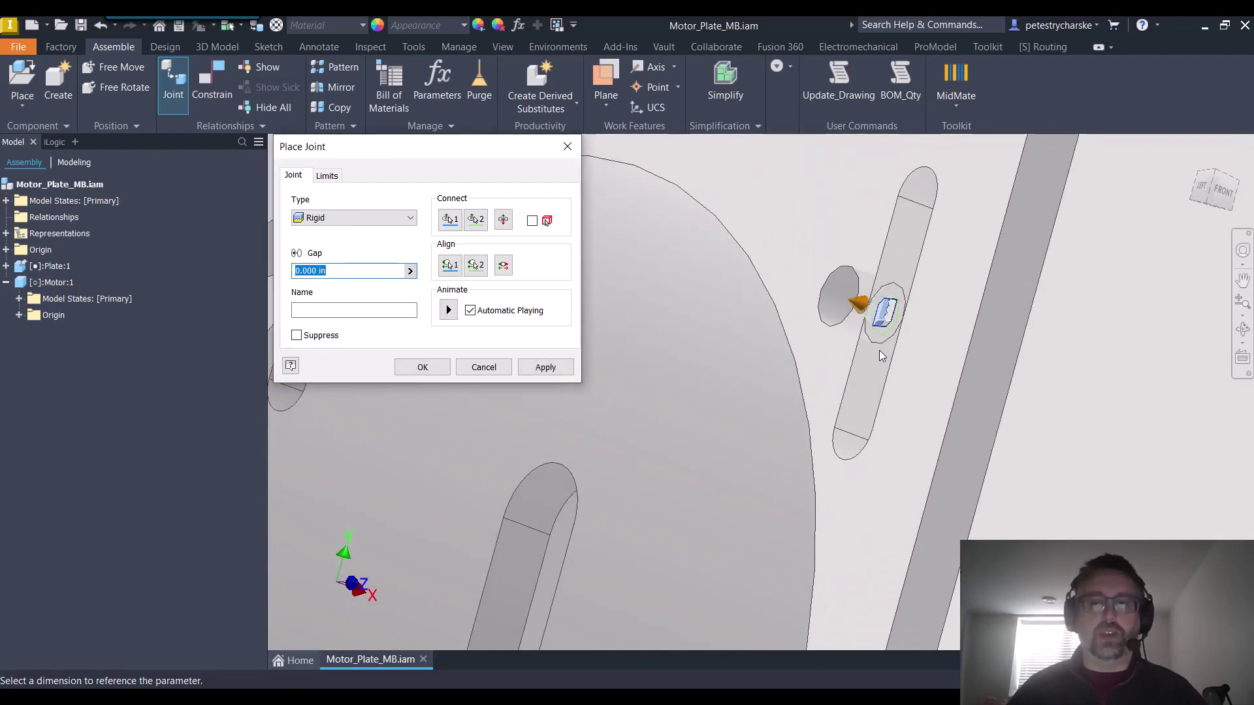
{"action": "scroll", "coordinate": [881, 356], "scroll_direction": "down", "scroll_amount": 5}
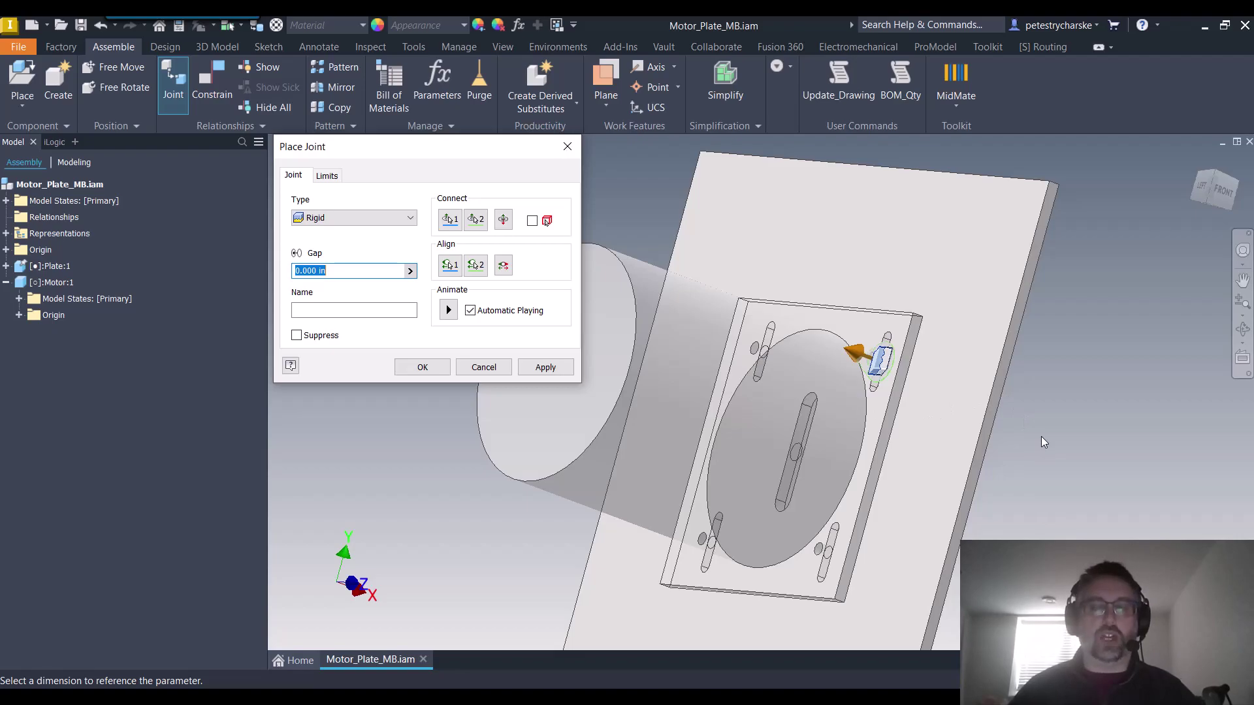
{"action": "scroll", "coordinate": [895, 350], "scroll_direction": "up", "scroll_amount": 5}
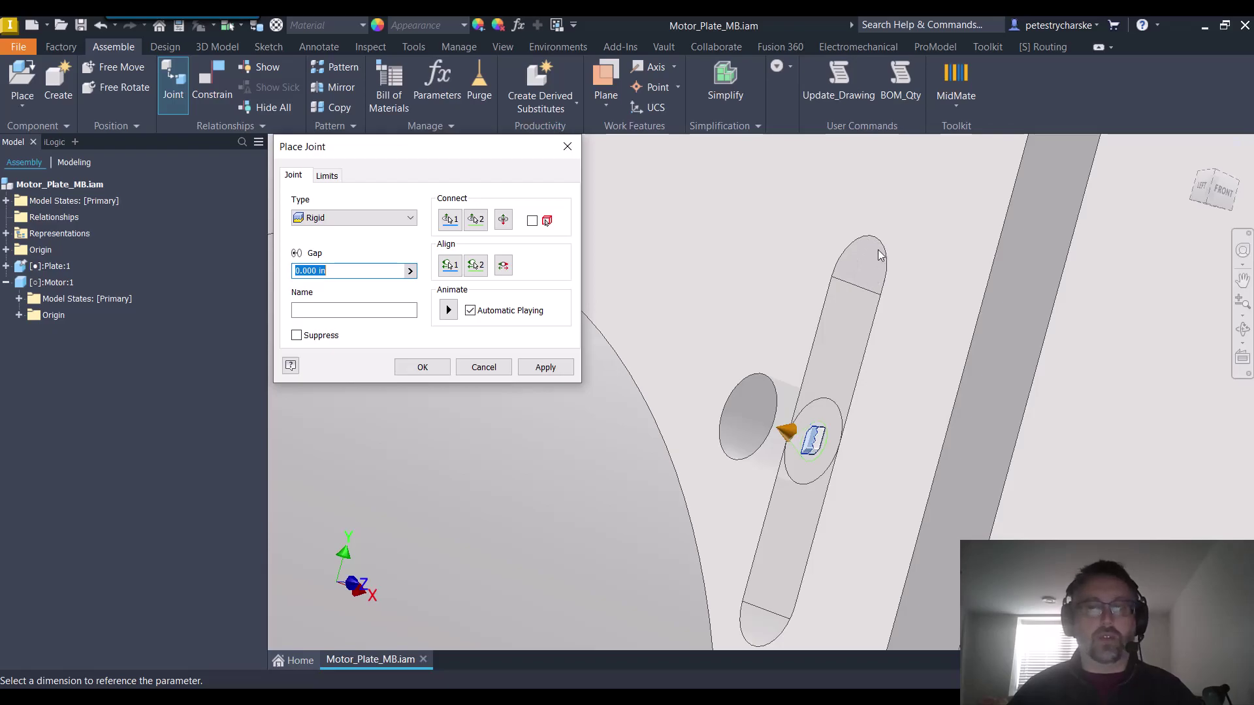
{"action": "scroll", "coordinate": [874, 287], "scroll_direction": "down", "scroll_amount": 6}
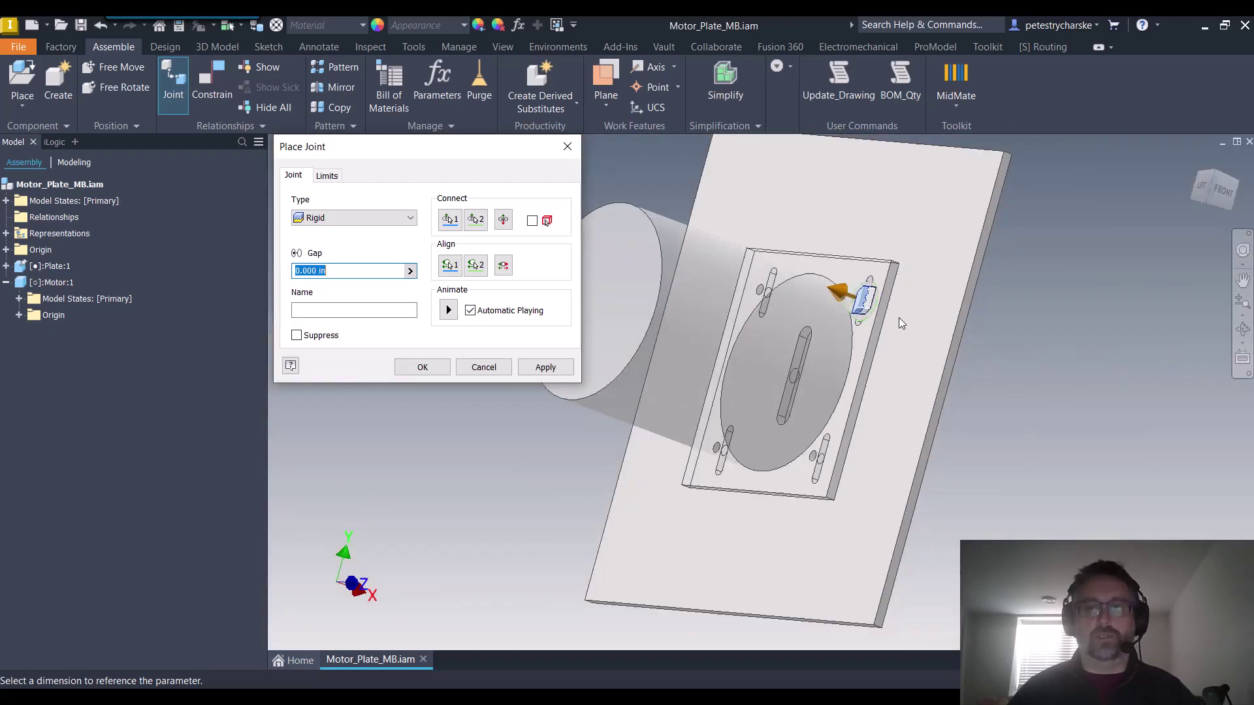
{"action": "middle_click_drag", "start_coordinate": [988, 404], "coordinate": [841, 405], "text": "shift"}
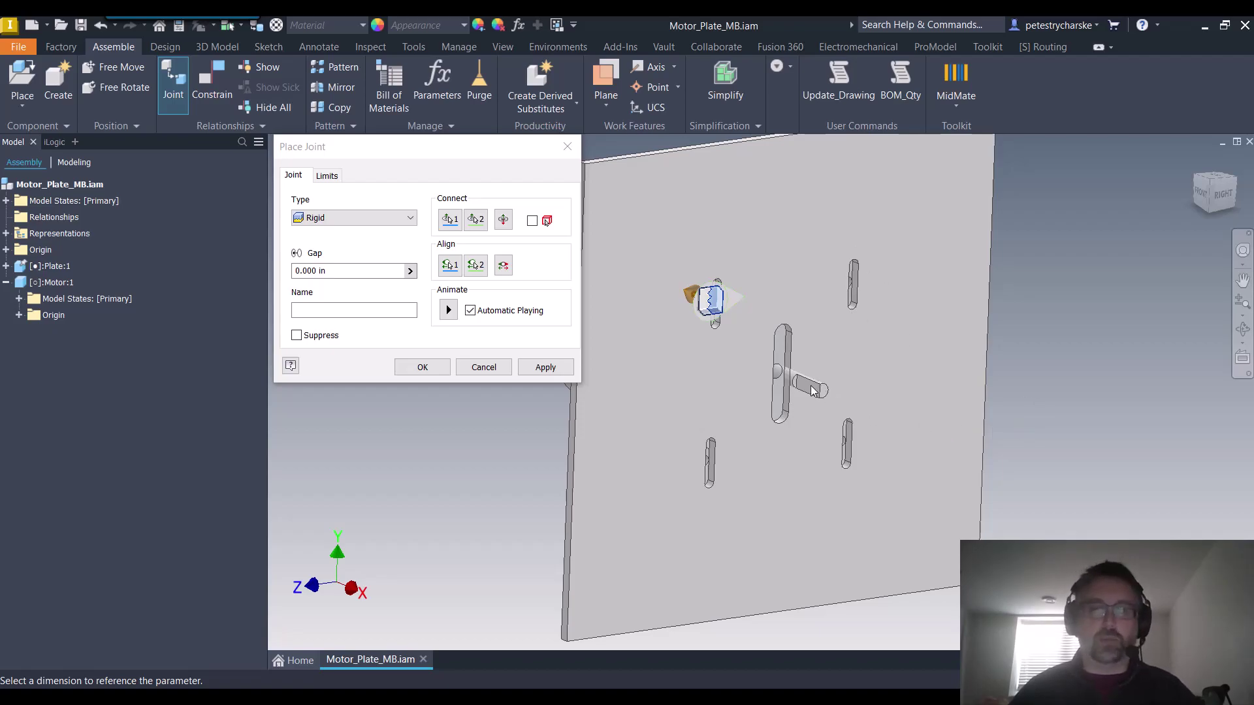
{"action": "middle_click_drag", "start_coordinate": [856, 412], "coordinate": [954, 419], "text": "shift"}
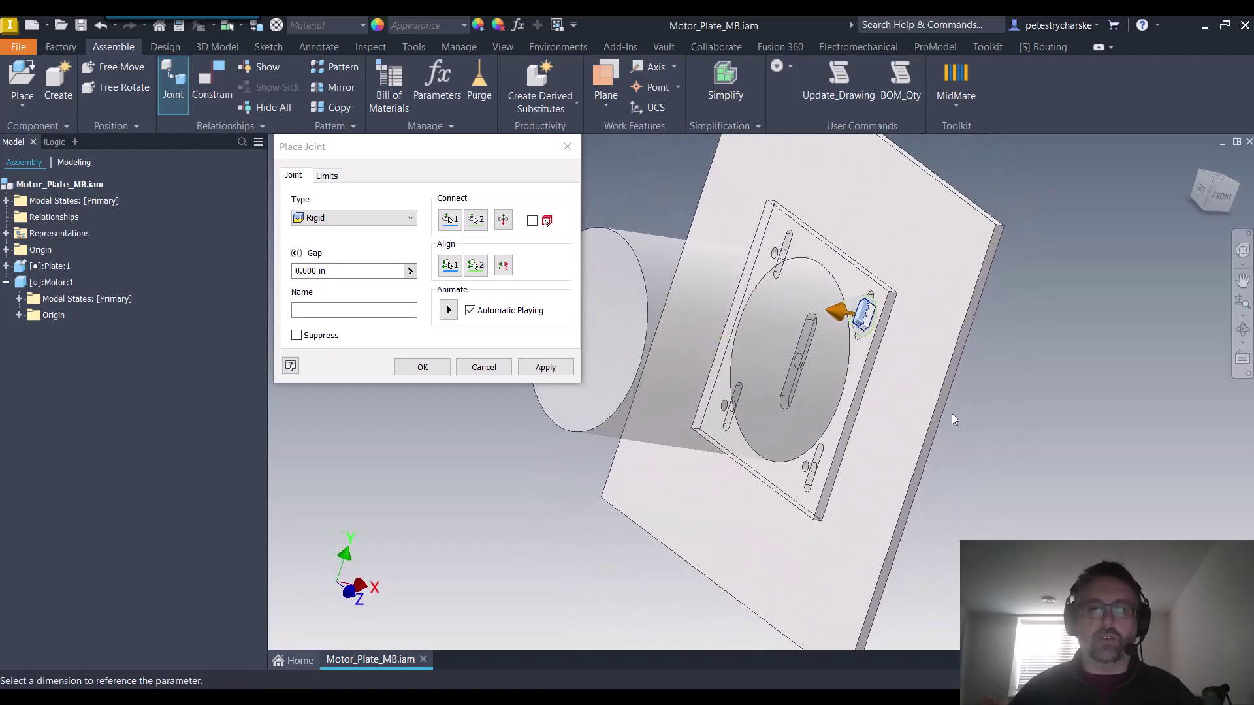
Change the pending joint's type from Rigid to Slider
{"action": "left_click", "coordinate": [360, 224]}
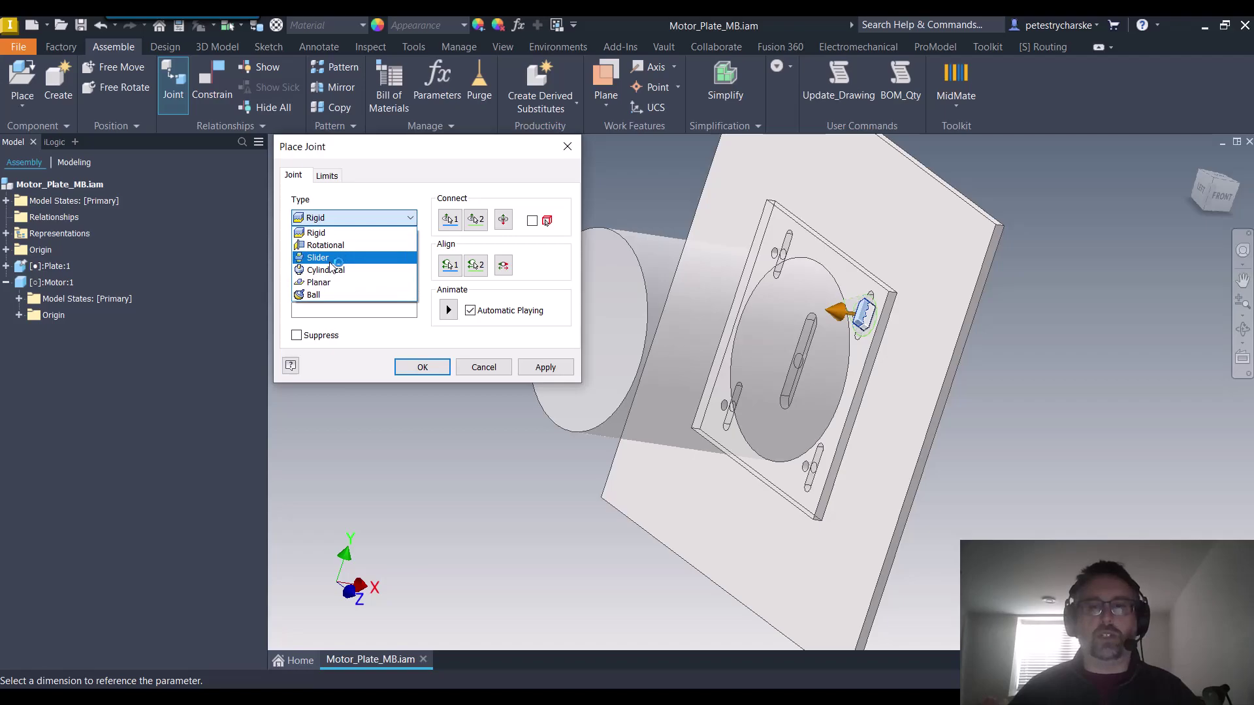
{"action": "left_click", "coordinate": [332, 255]}
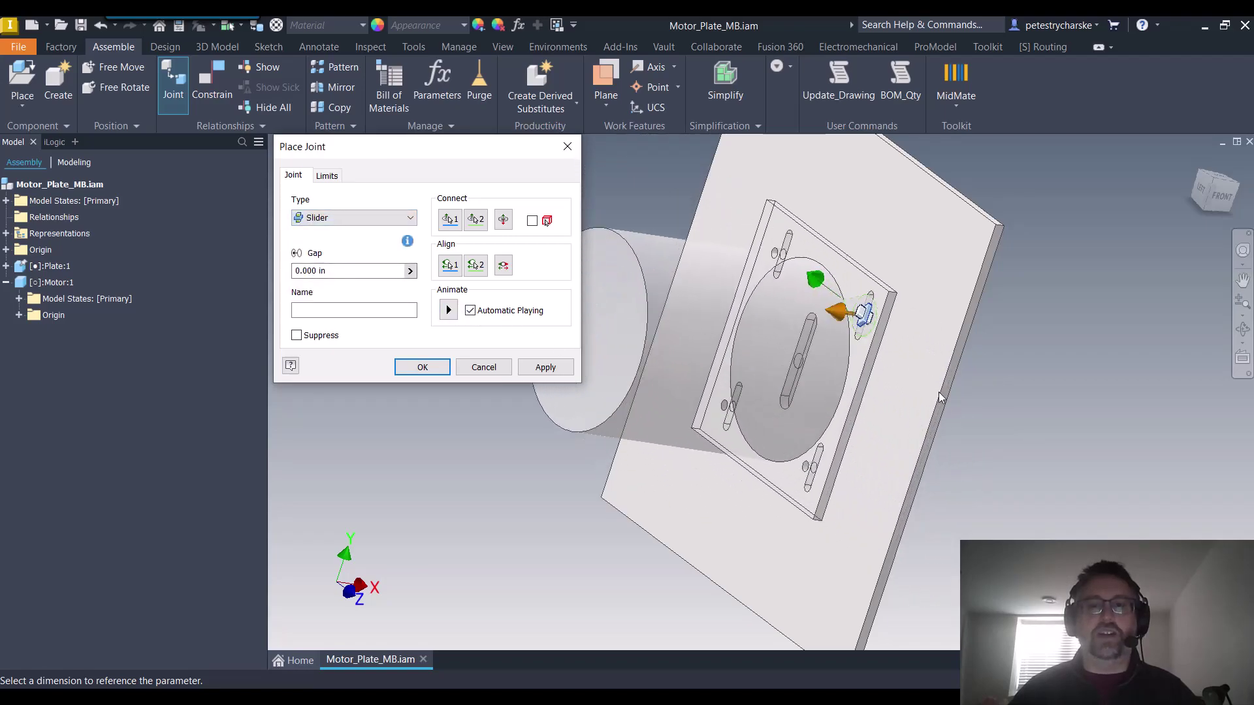
{"action": "scroll", "coordinate": [947, 378], "scroll_direction": "up", "scroll_amount": 3}
{"action": "middle_click_drag", "start_coordinate": [950, 355], "coordinate": [1034, 363]}
{"action": "scroll", "coordinate": [1029, 371], "scroll_direction": "down", "scroll_amount": 3}
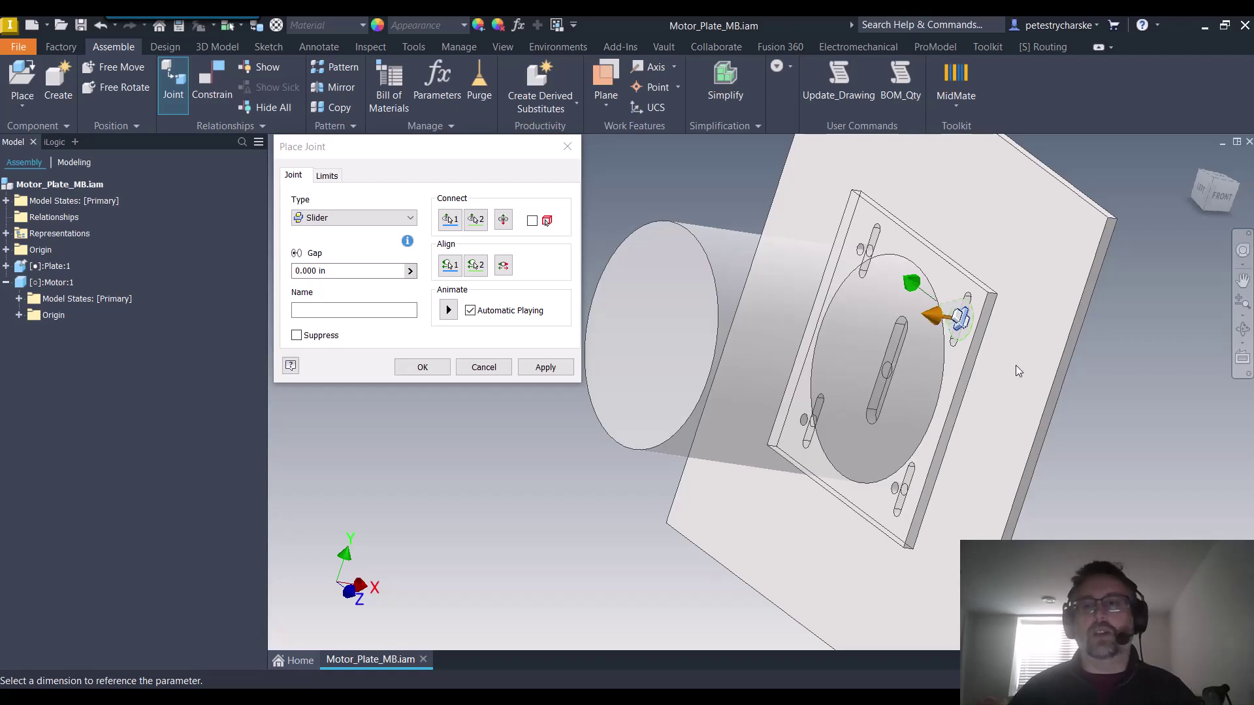
Align the slider using the motor flange edge and a plate slot edge
{"action": "left_click", "coordinate": [450, 267]}
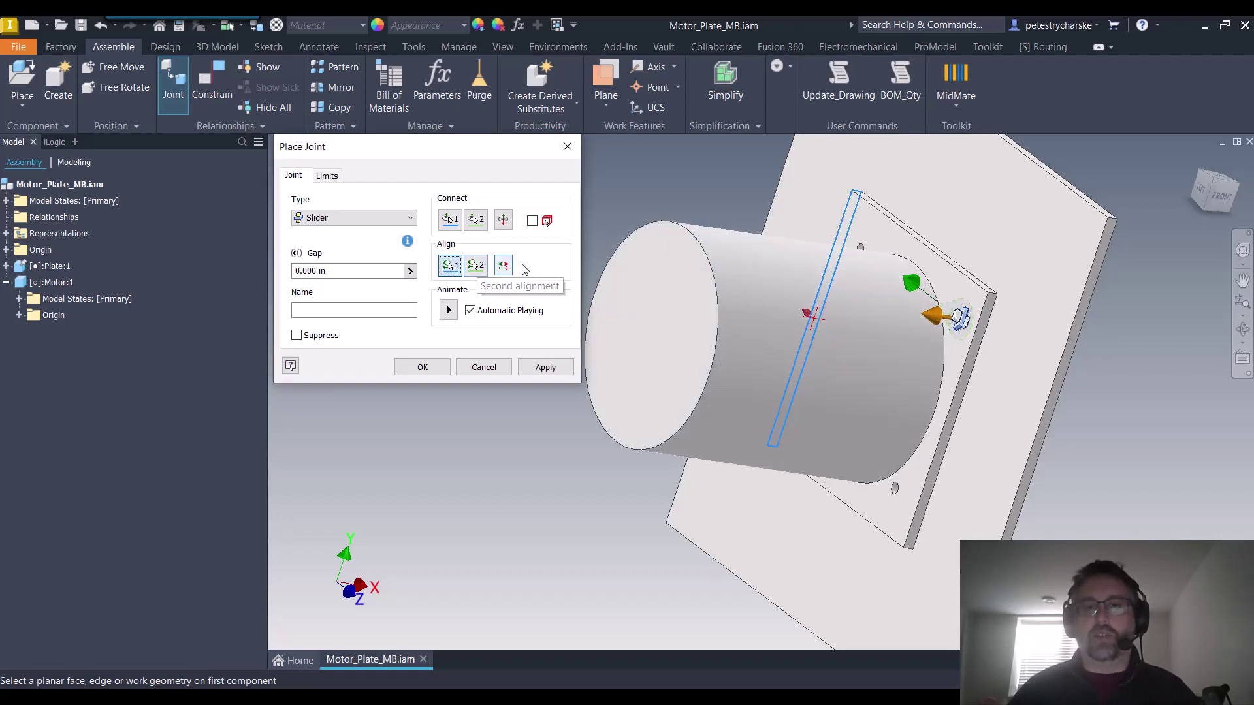
{"action": "left_click", "coordinate": [476, 266]}
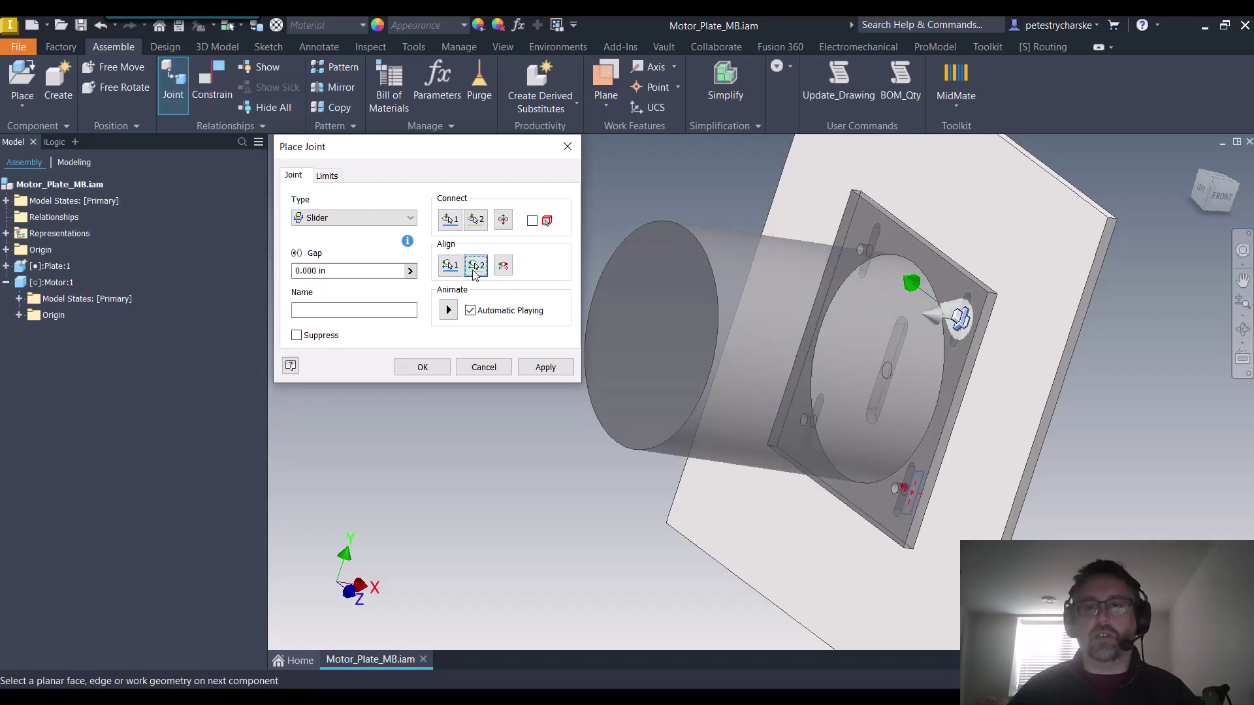
{"action": "left_click", "coordinate": [450, 265]}
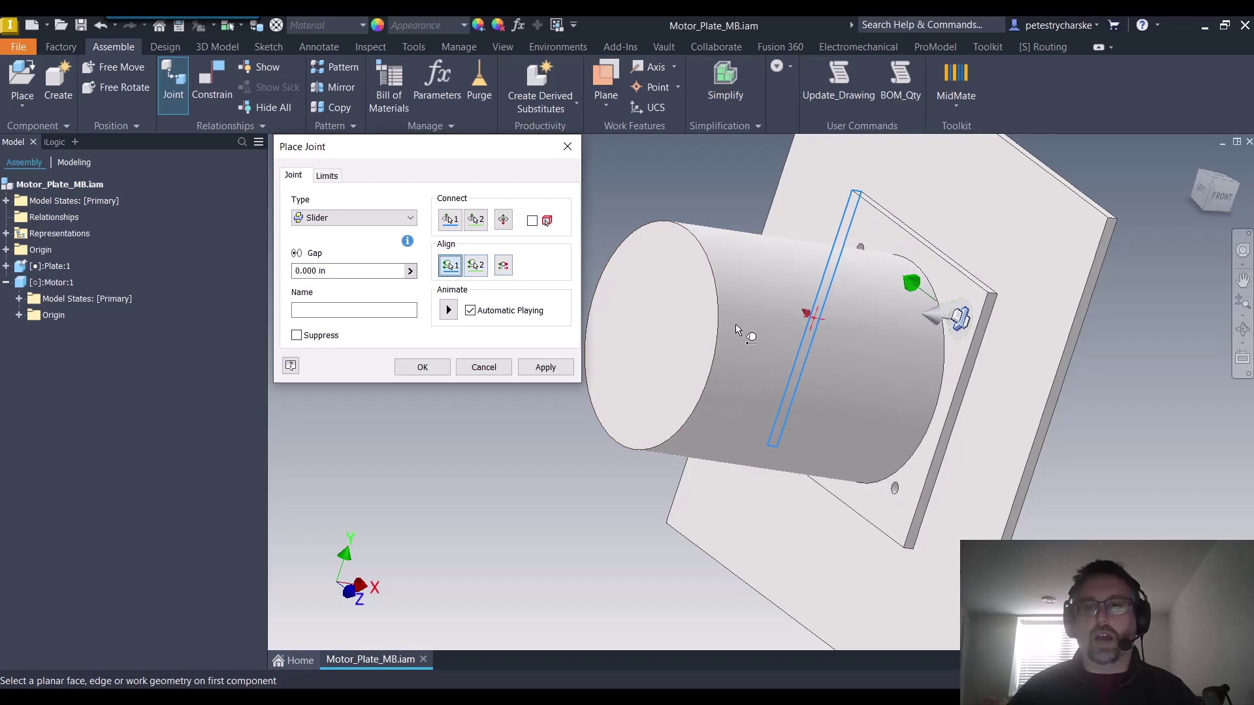
{"action": "scroll", "coordinate": [901, 417], "scroll_direction": "up", "scroll_amount": 5}
{"action": "scroll", "coordinate": [939, 405], "scroll_direction": "down", "scroll_amount": 4}
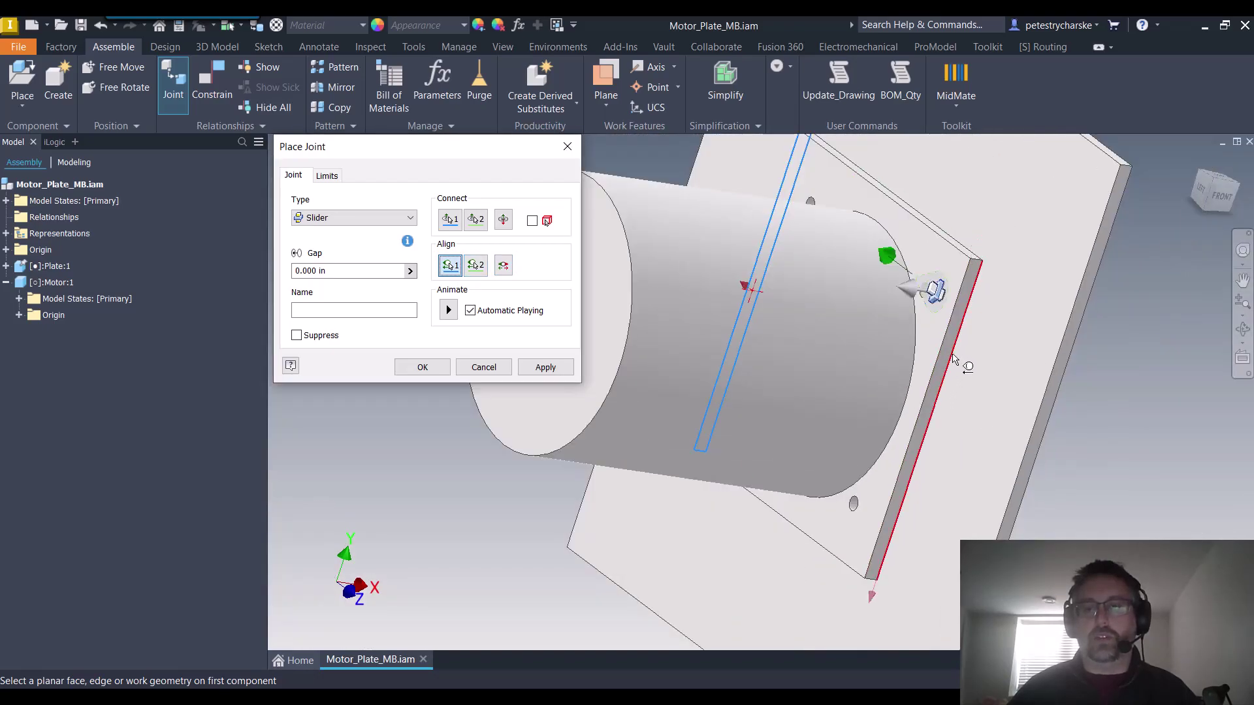
{"action": "left_click", "coordinate": [954, 359]}
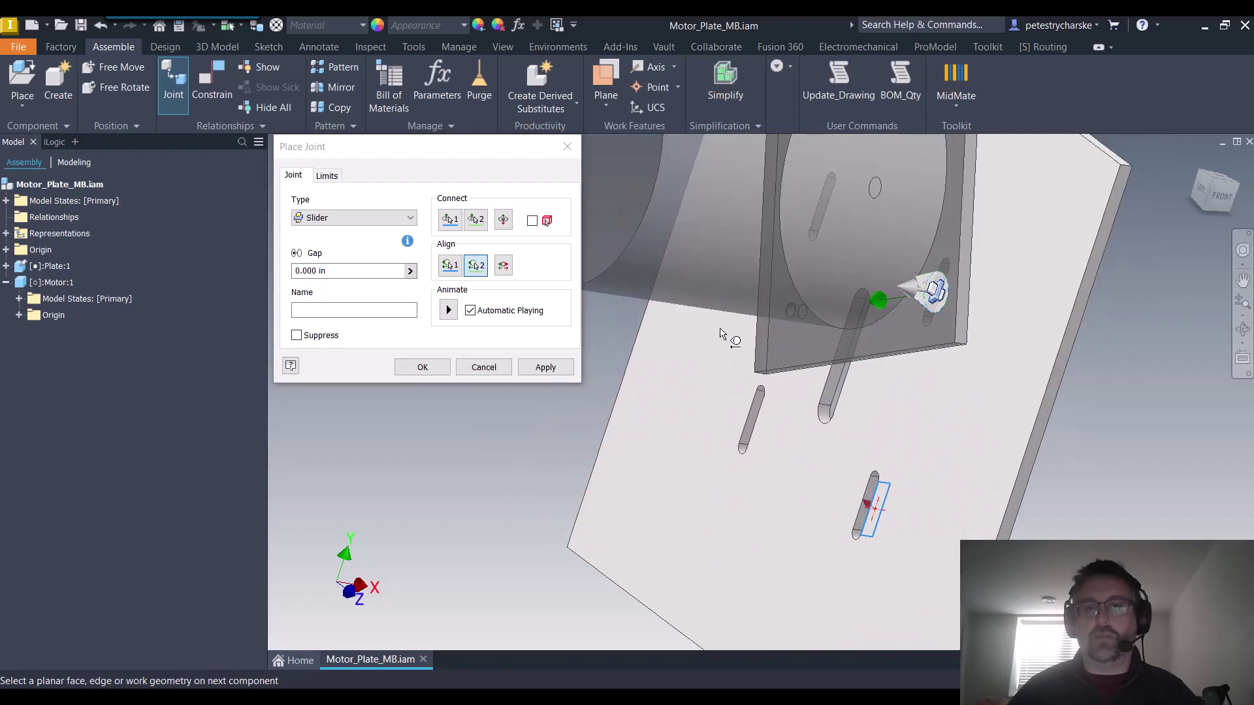
{"action": "scroll", "coordinate": [922, 369], "scroll_direction": "up", "scroll_amount": 5}
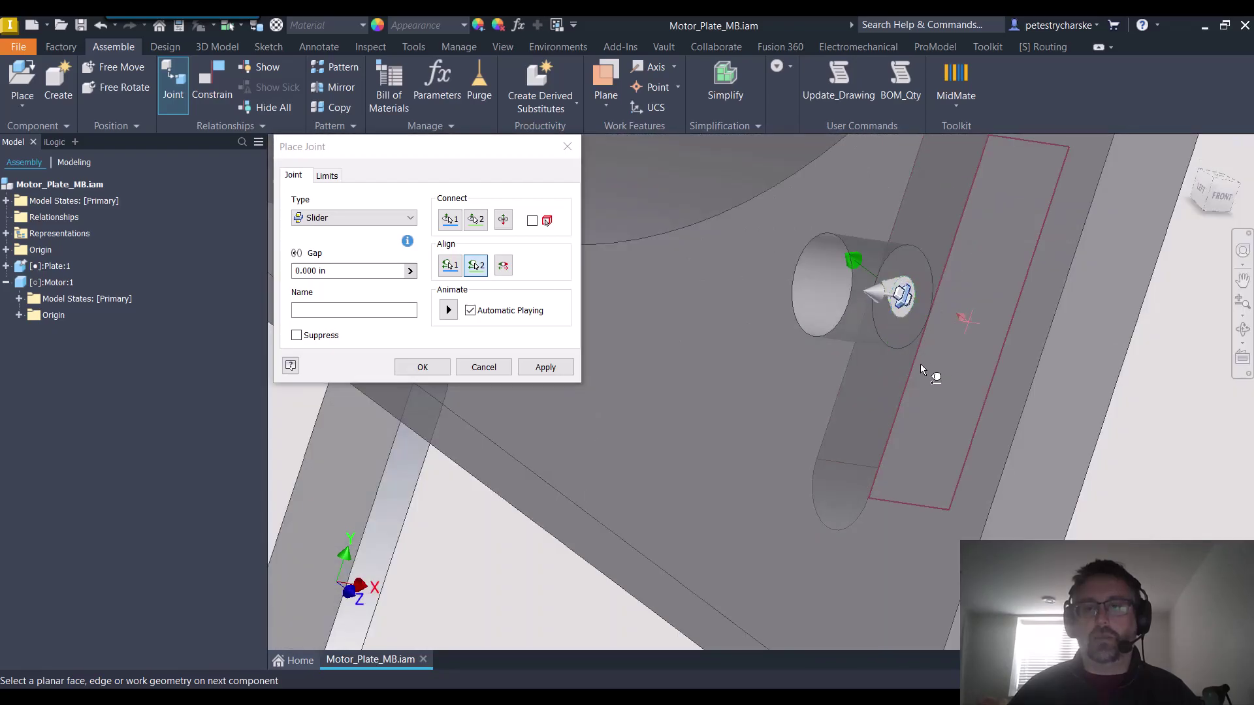
{"action": "scroll", "coordinate": [922, 369], "scroll_direction": "down", "scroll_amount": 5}
{"action": "left_click", "coordinate": [914, 385]}
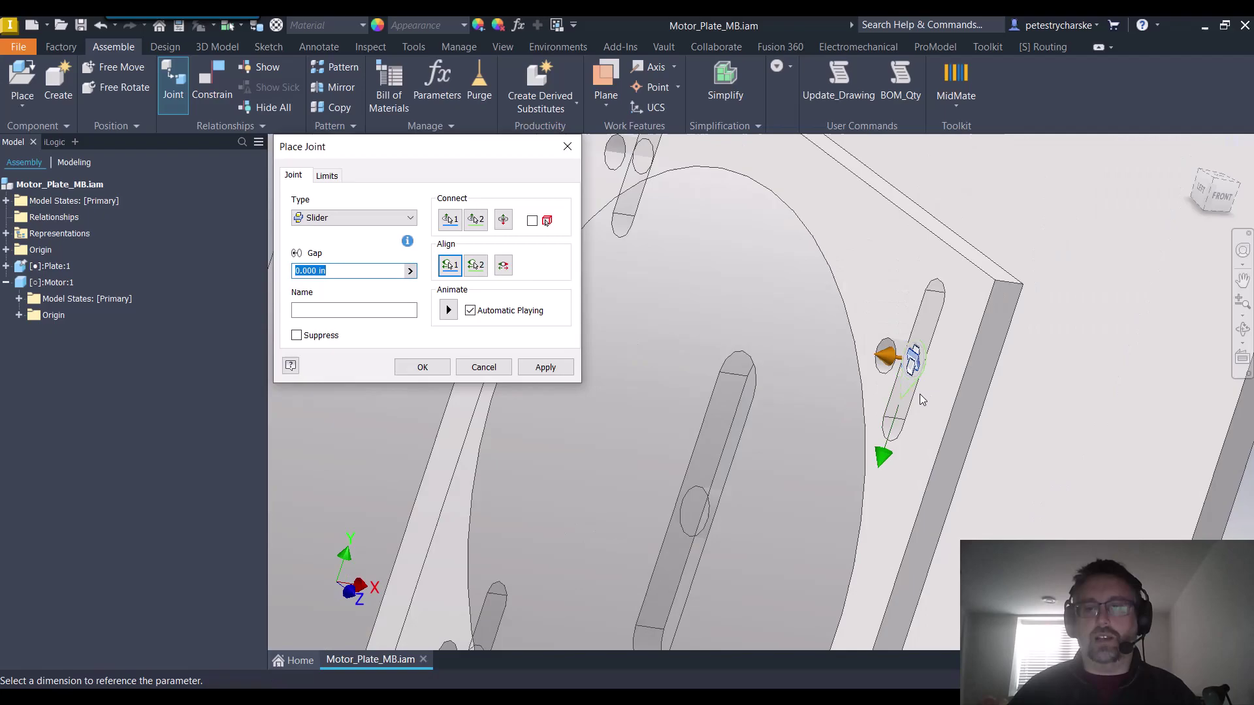
{"action": "scroll", "coordinate": [921, 400], "scroll_direction": "down", "scroll_amount": 4}
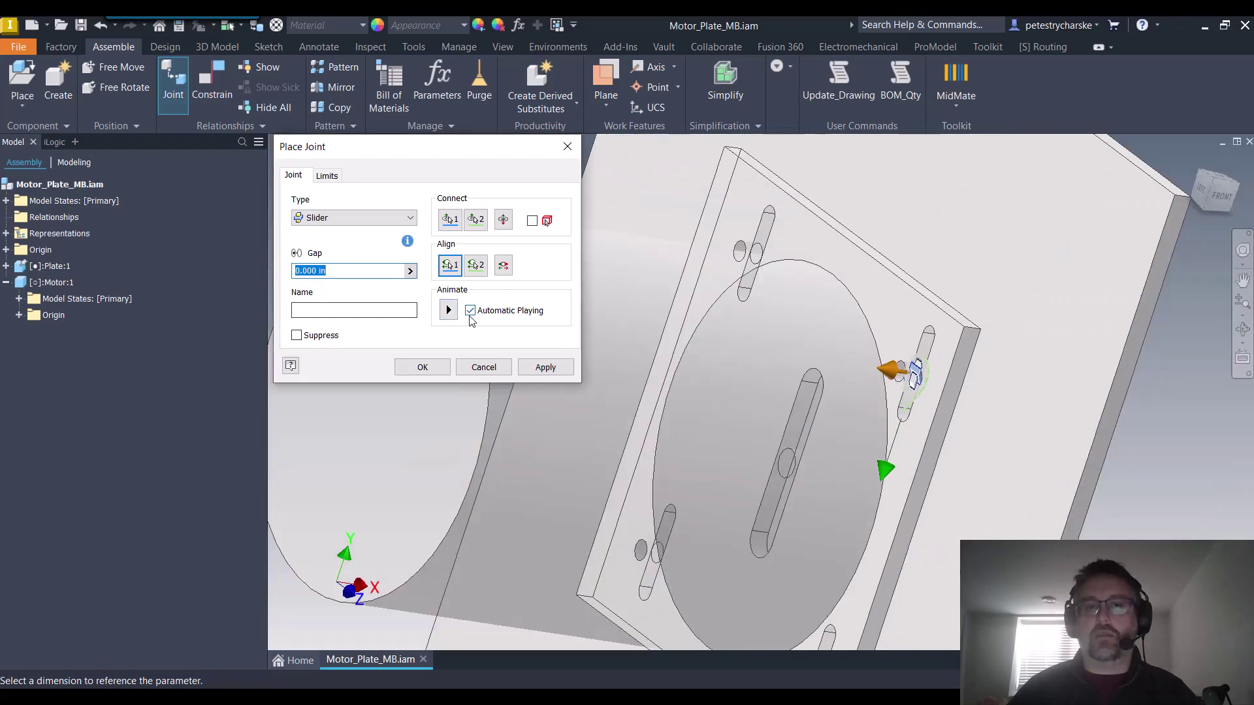
Animate the preview to watch the motor slide along the outer slot
{"action": "left_click", "coordinate": [449, 311]}
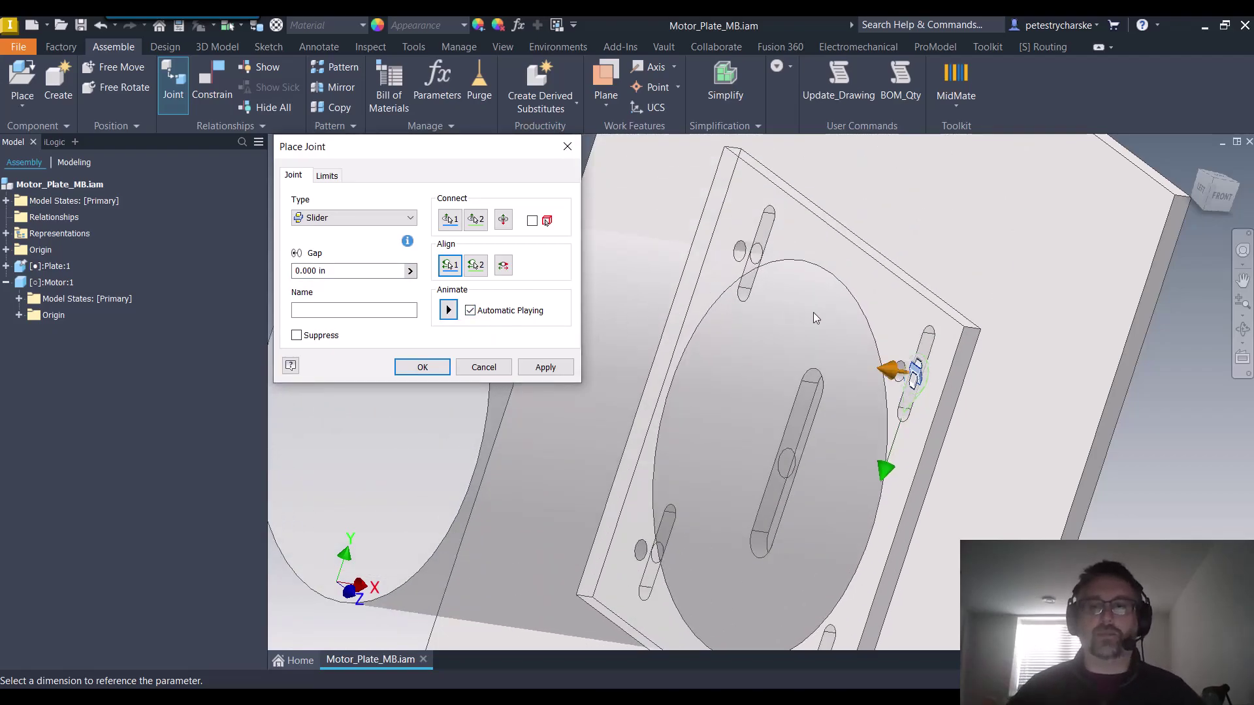
{"action": "scroll", "coordinate": [862, 346], "scroll_direction": "down", "scroll_amount": 5}
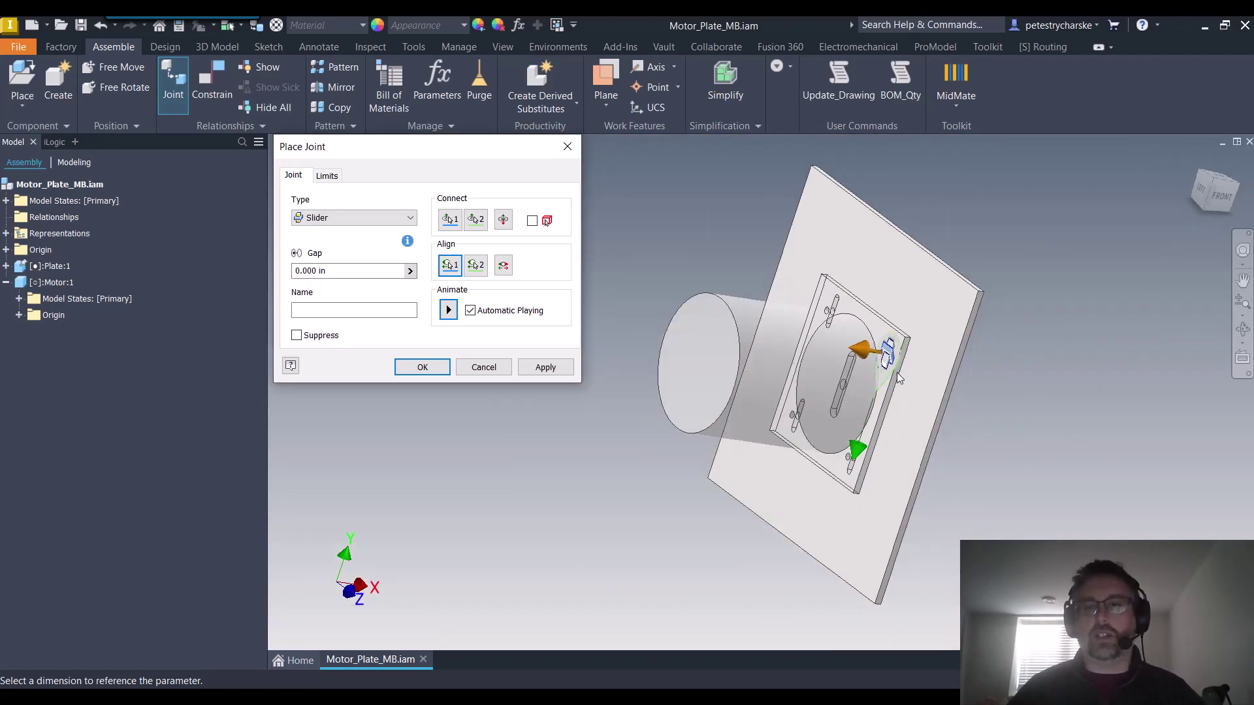
{"action": "scroll", "coordinate": [851, 306], "scroll_direction": "up", "scroll_amount": 5}
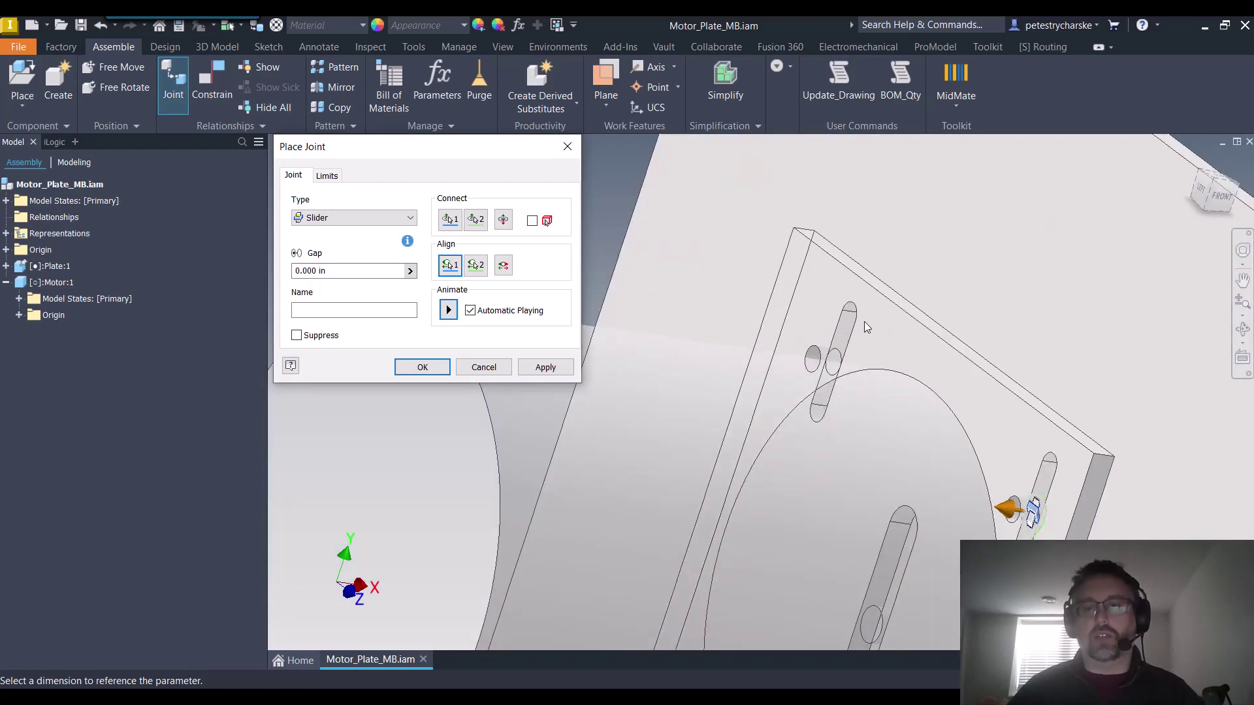
{"action": "scroll", "coordinate": [864, 322], "scroll_direction": "down", "scroll_amount": 4}
{"action": "scroll", "coordinate": [1059, 382], "scroll_direction": "down", "scroll_amount": 2}
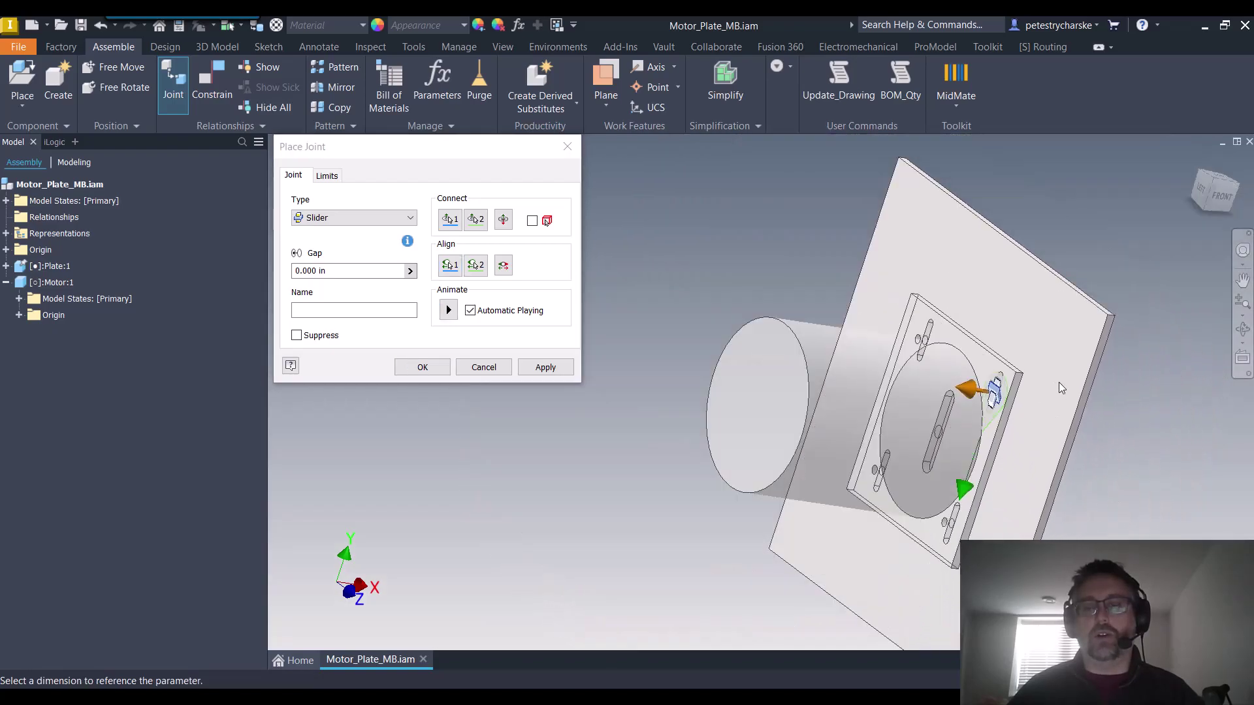
{"action": "scroll", "coordinate": [1059, 382], "scroll_direction": "up", "scroll_amount": 3}
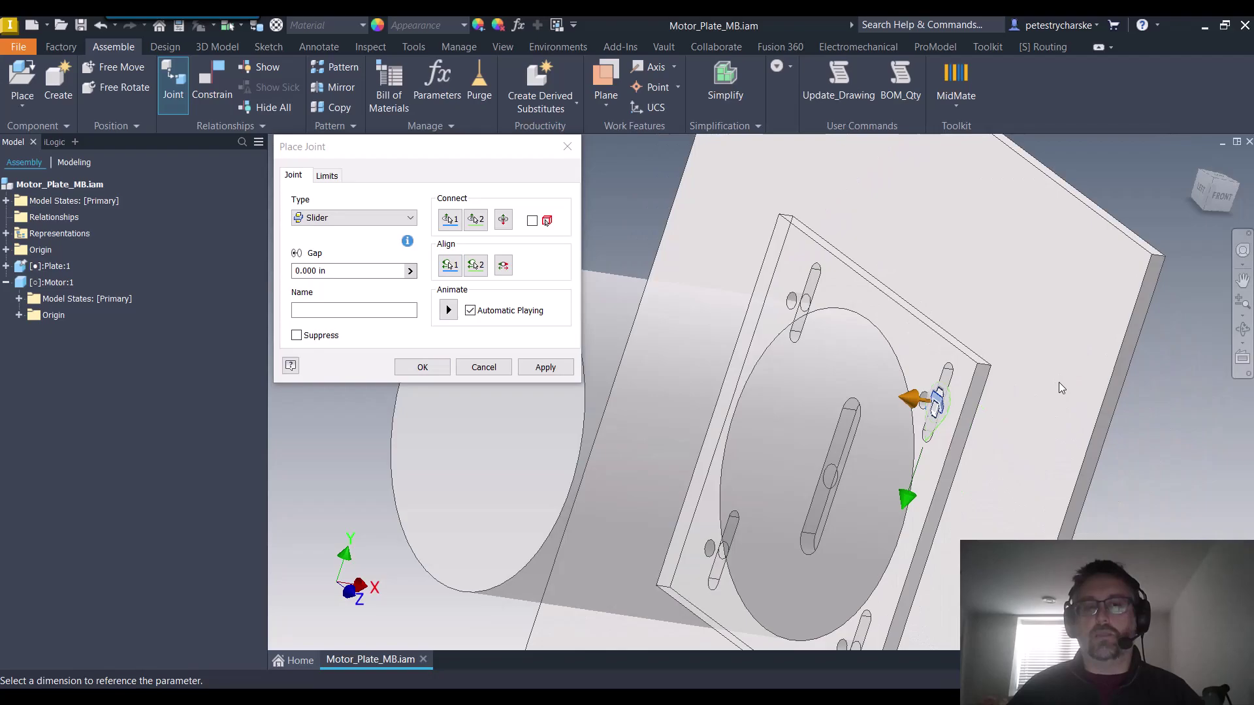
Enable the linear Start limit and measure it from the slot edge as 1.000 in
{"action": "left_click", "coordinate": [327, 177]}
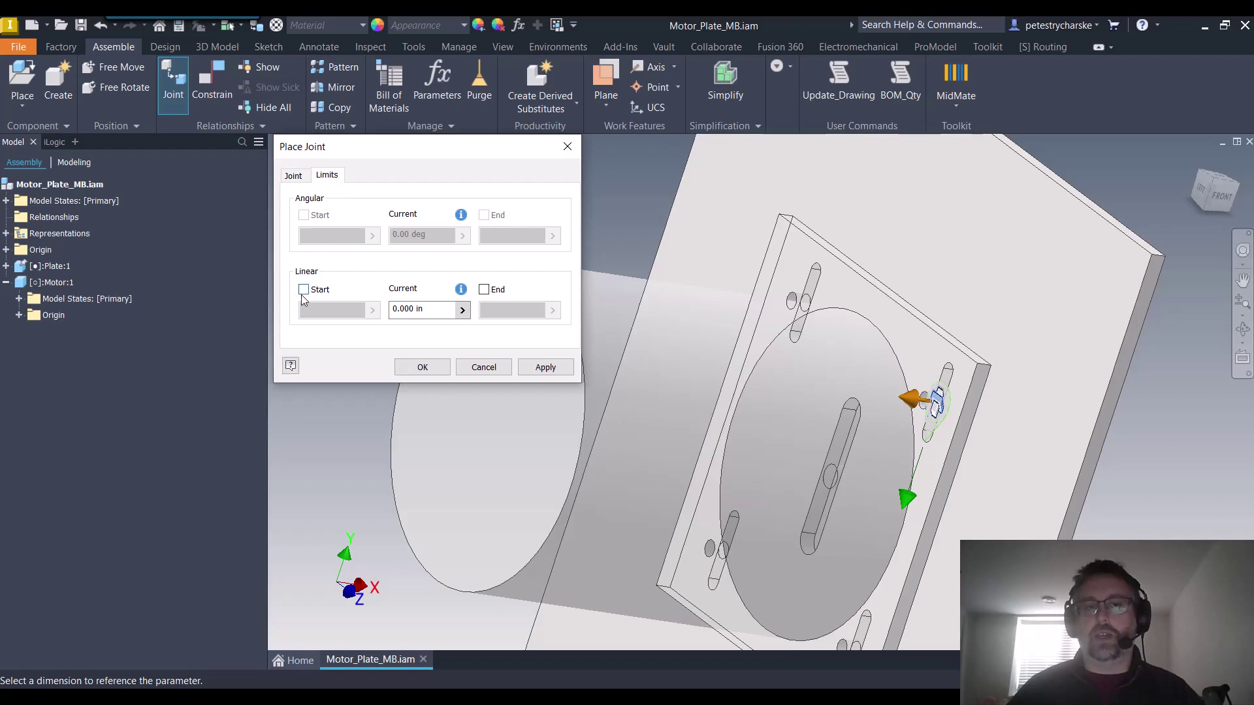
{"action": "left_click", "coordinate": [303, 289]}
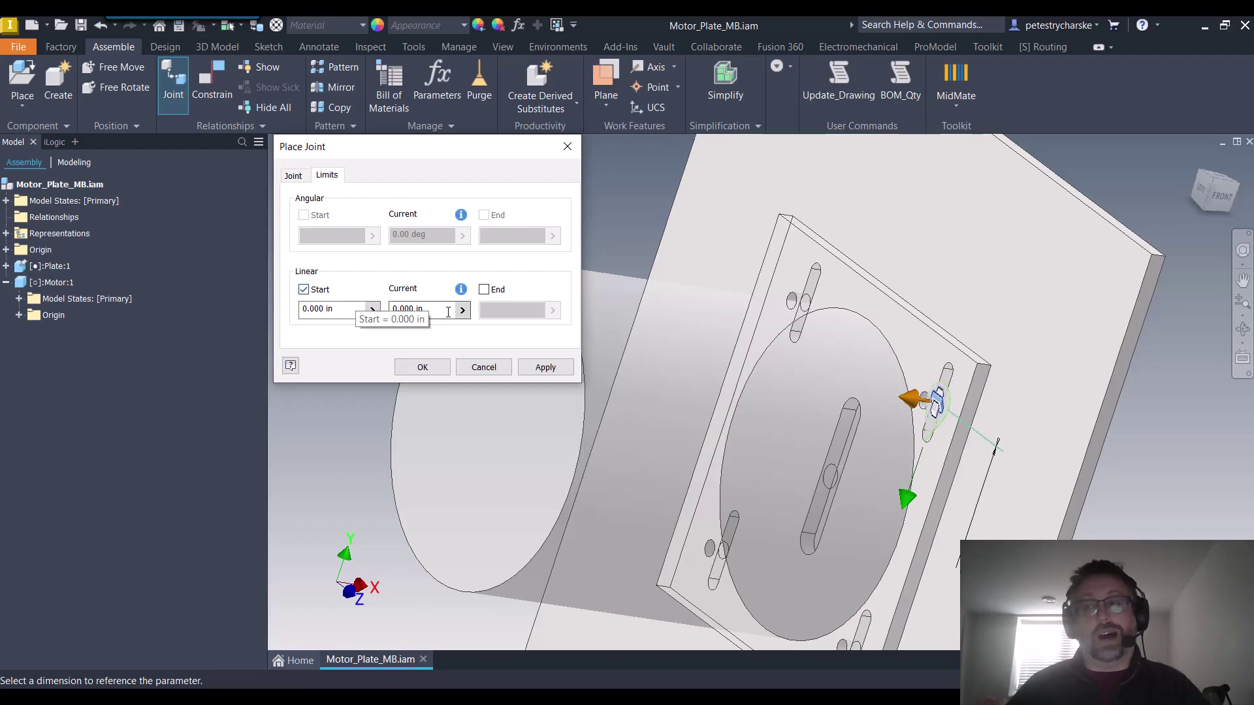
{"action": "left_click", "coordinate": [373, 311]}
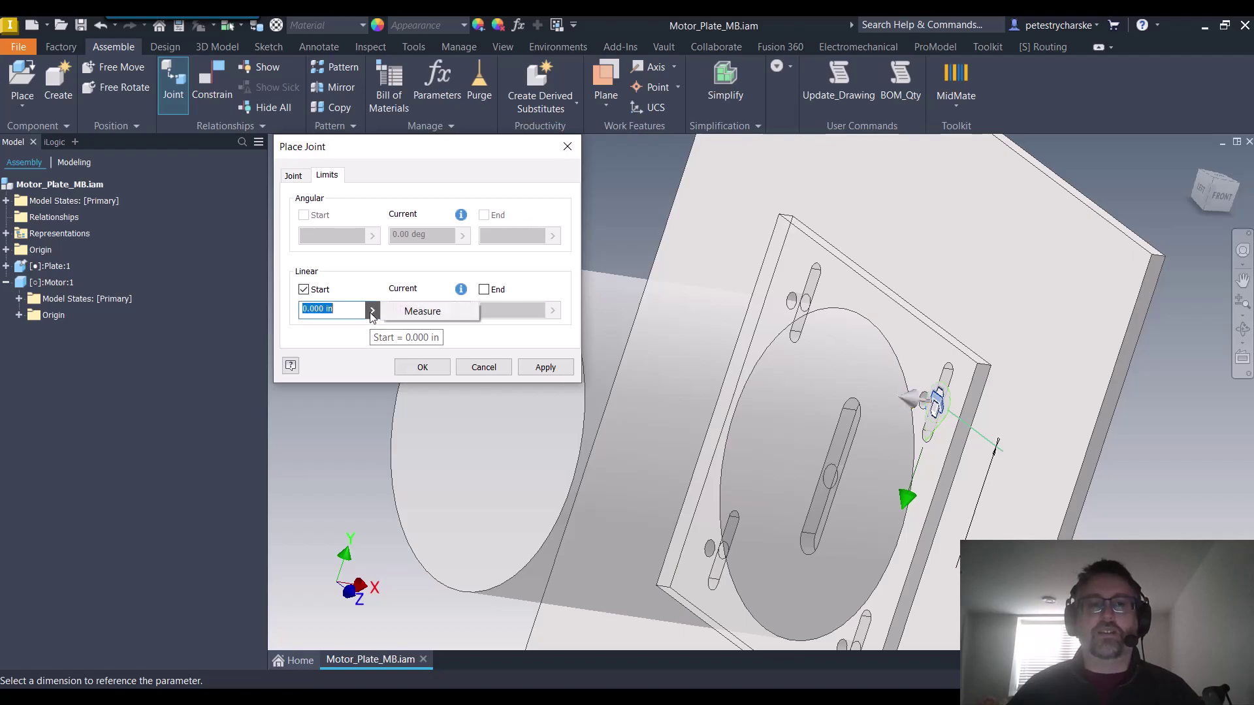
{"action": "left_click", "coordinate": [419, 312]}
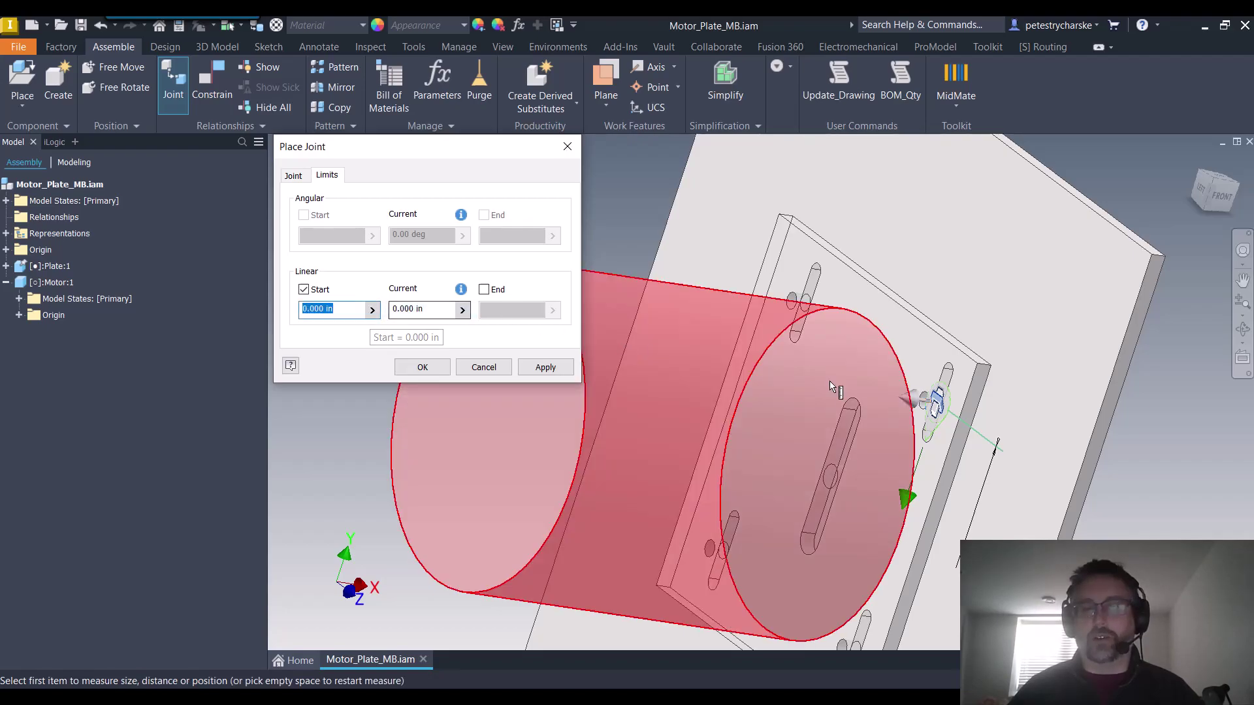
{"action": "middle_click_drag", "start_coordinate": [994, 447], "coordinate": [1156, 456], "text": "shift"}
{"action": "scroll", "coordinate": [1043, 438], "scroll_direction": "up", "scroll_amount": 5}
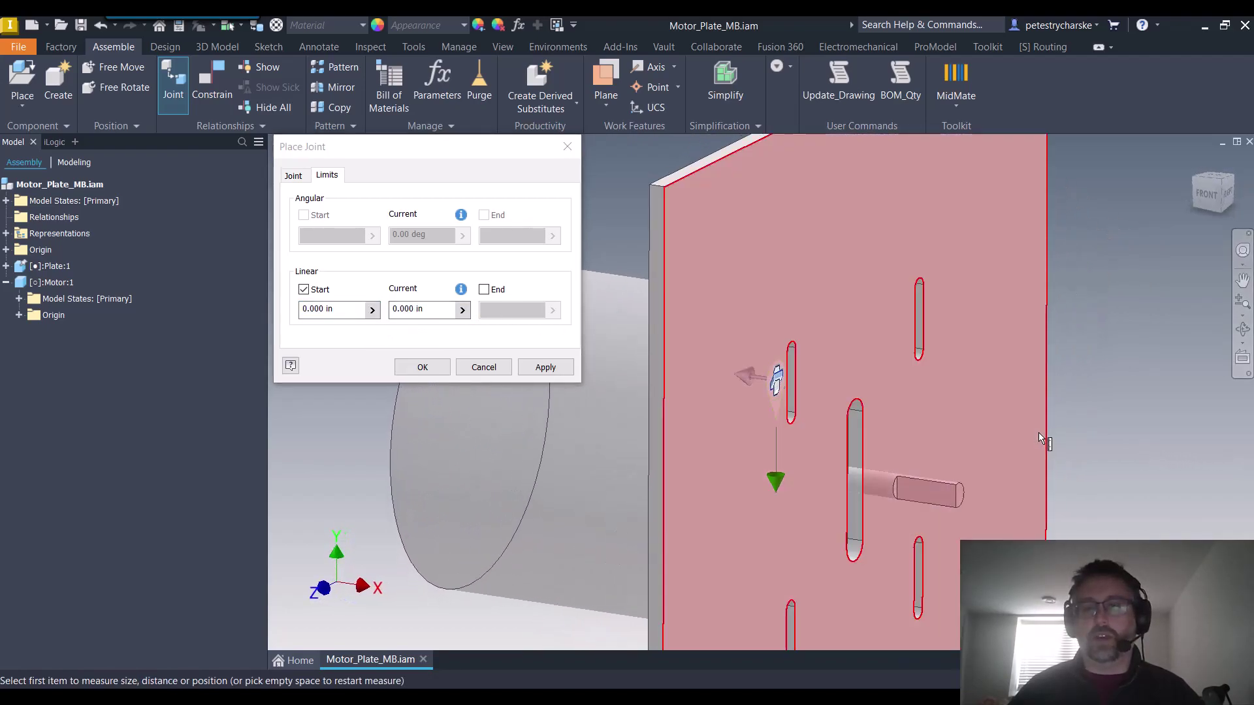
{"action": "scroll", "coordinate": [810, 403], "scroll_direction": "up", "scroll_amount": 3}
{"action": "middle_click_drag", "start_coordinate": [752, 358], "coordinate": [869, 358]}
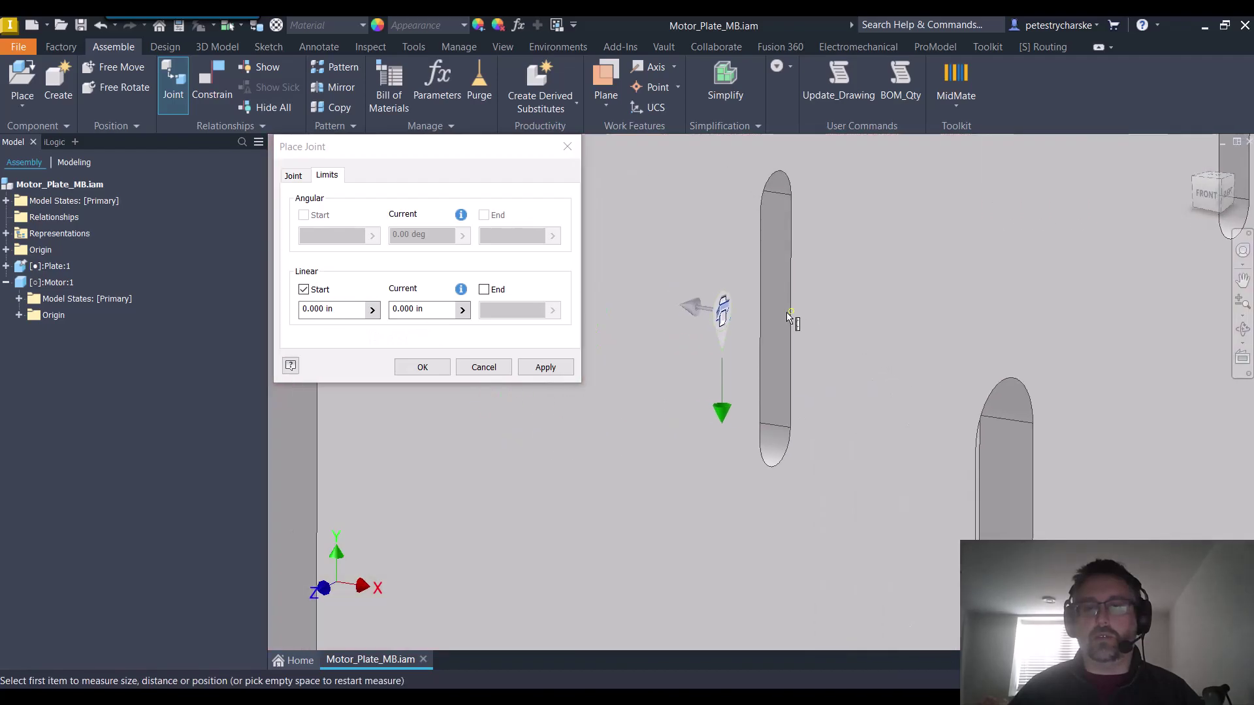
{"action": "left_click", "coordinate": [762, 310]}
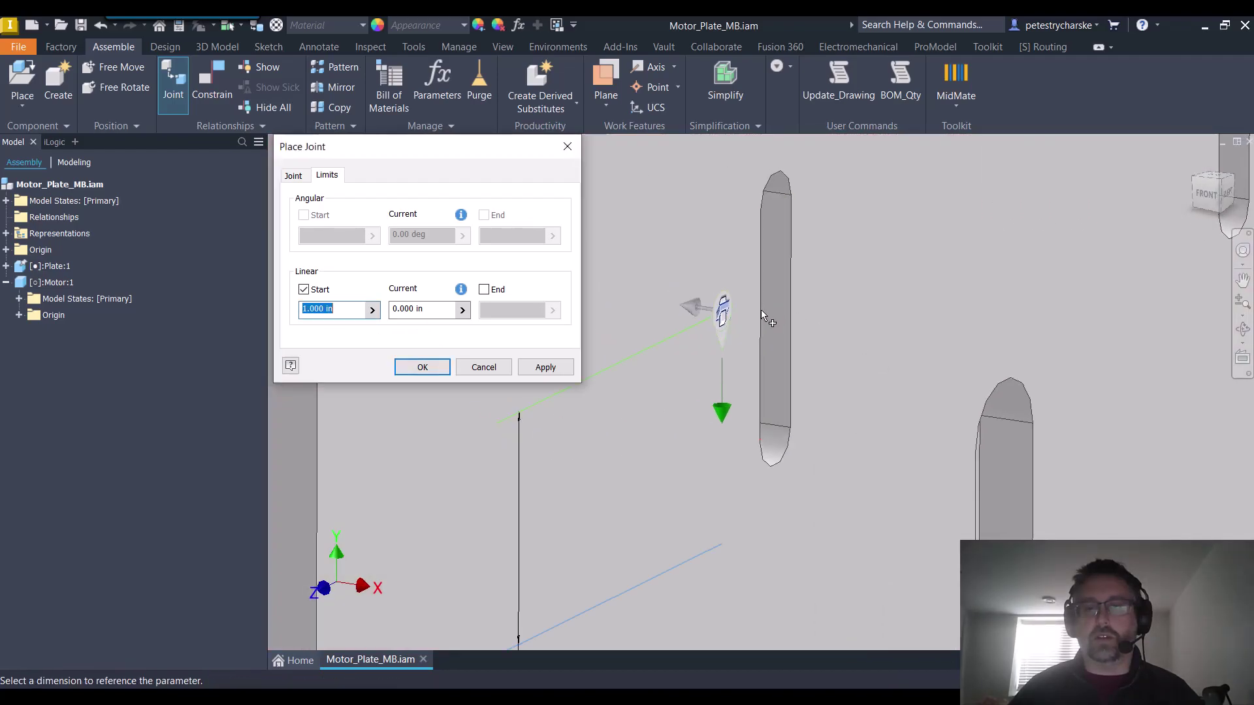
{"action": "scroll", "coordinate": [627, 334], "scroll_direction": "down", "scroll_amount": 2}
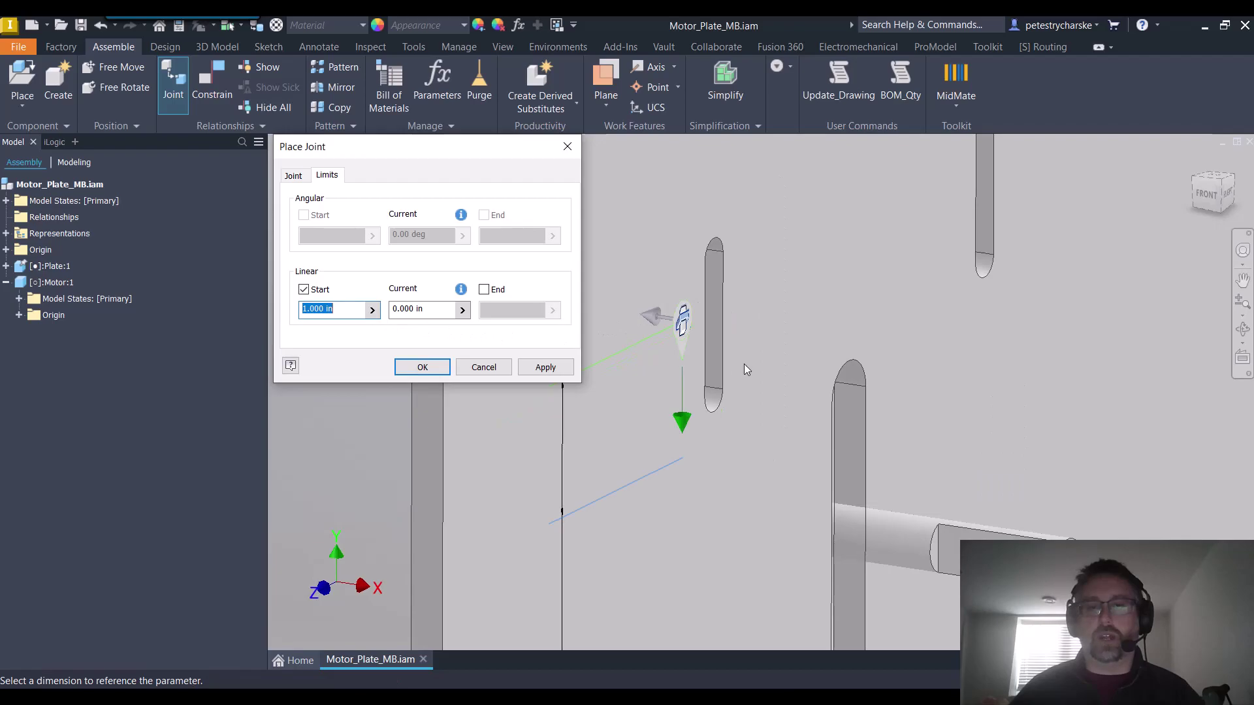
{"action": "middle_click_drag", "start_coordinate": [743, 363], "coordinate": [858, 326]}
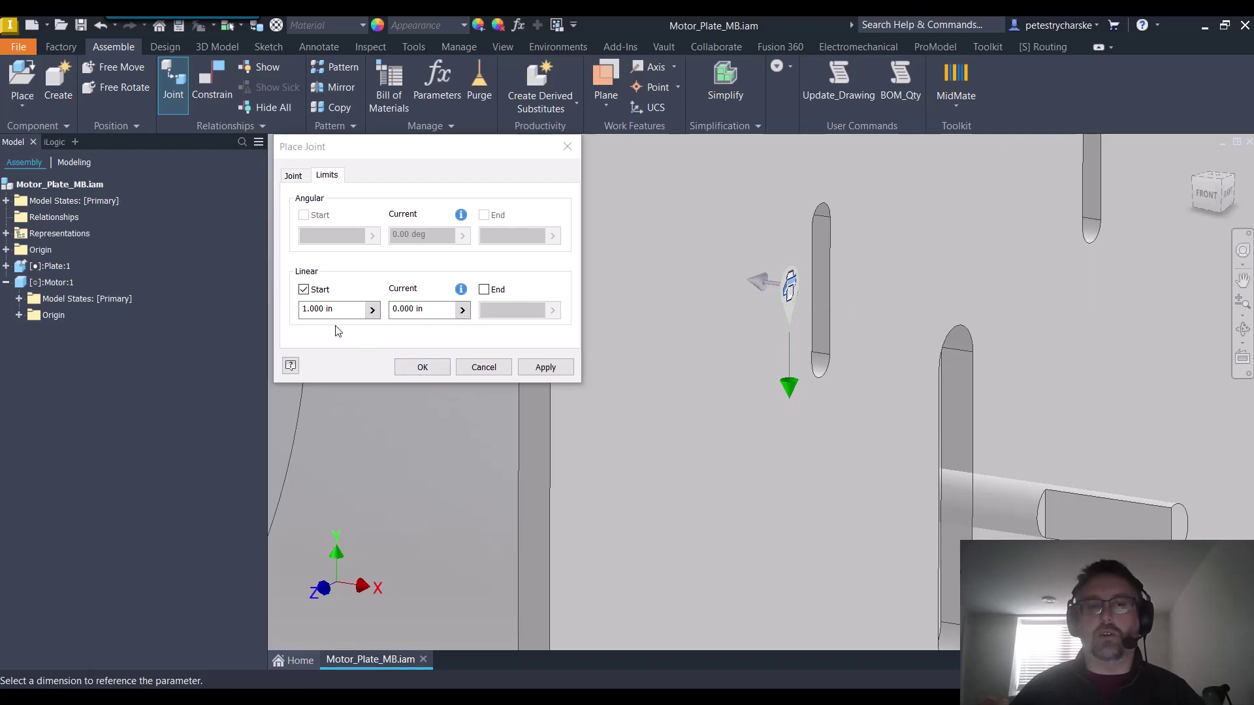
Set Start to 1.000 in / 2 and End to -.5, then create Slider:1
{"action": "left_click", "coordinate": [347, 312]}
{"action": "type", "text": "/"}
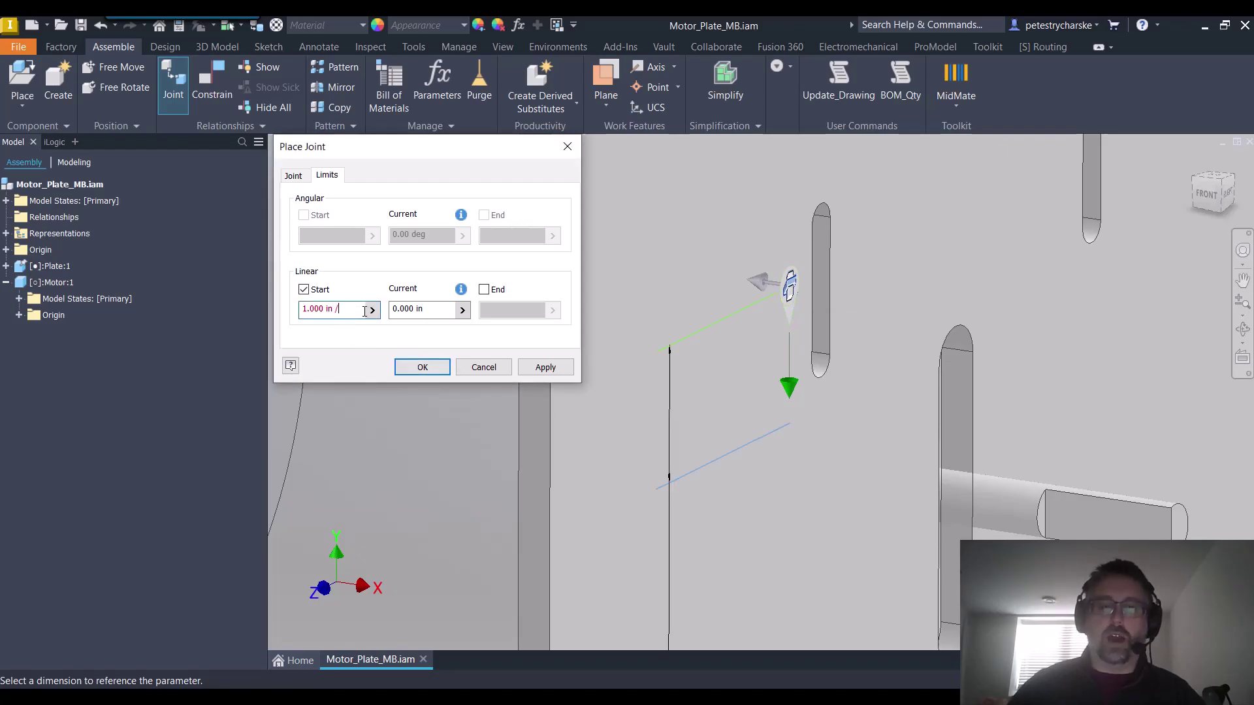
{"action": "type", "text": " 2"}
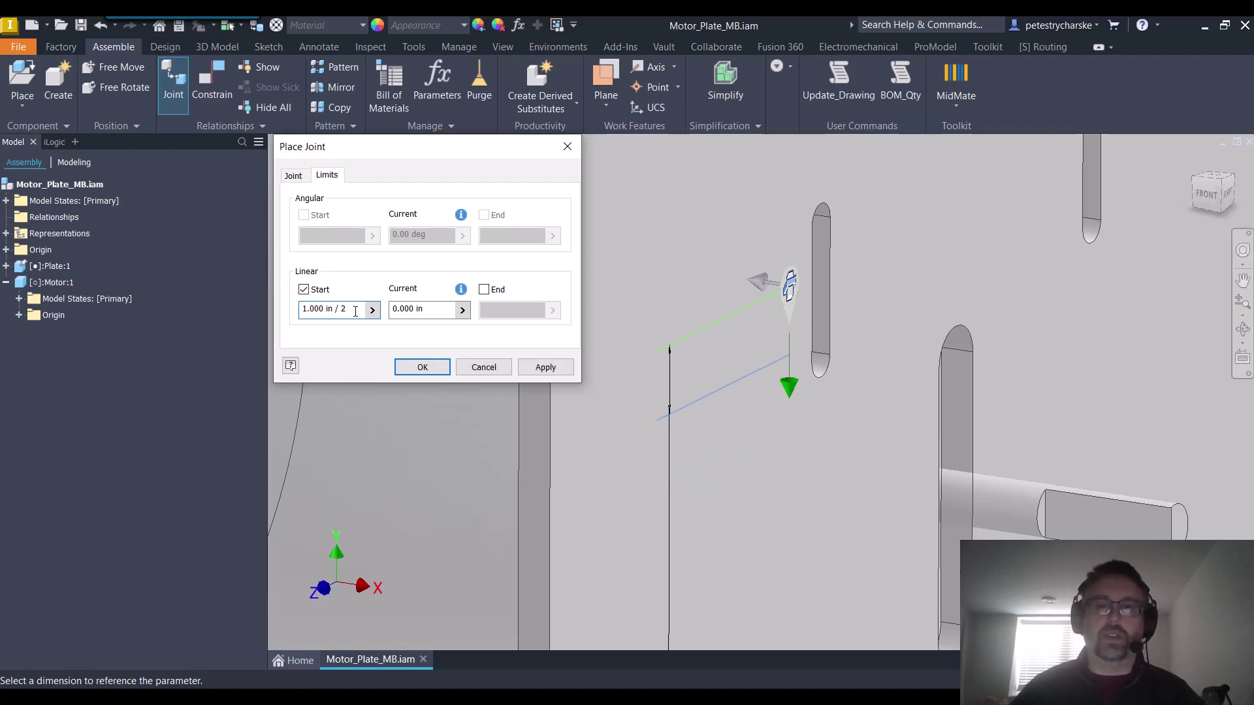
{"action": "left_click", "coordinate": [484, 290]}
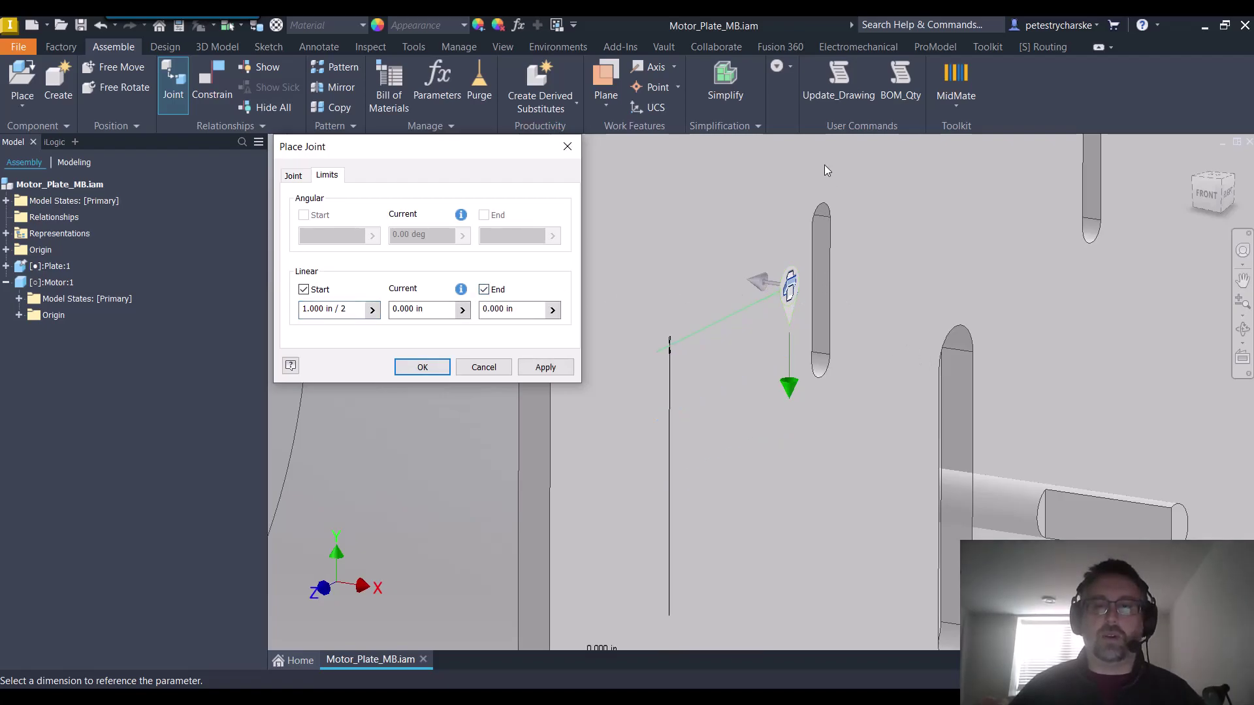
{"action": "left_click", "coordinate": [512, 309]}
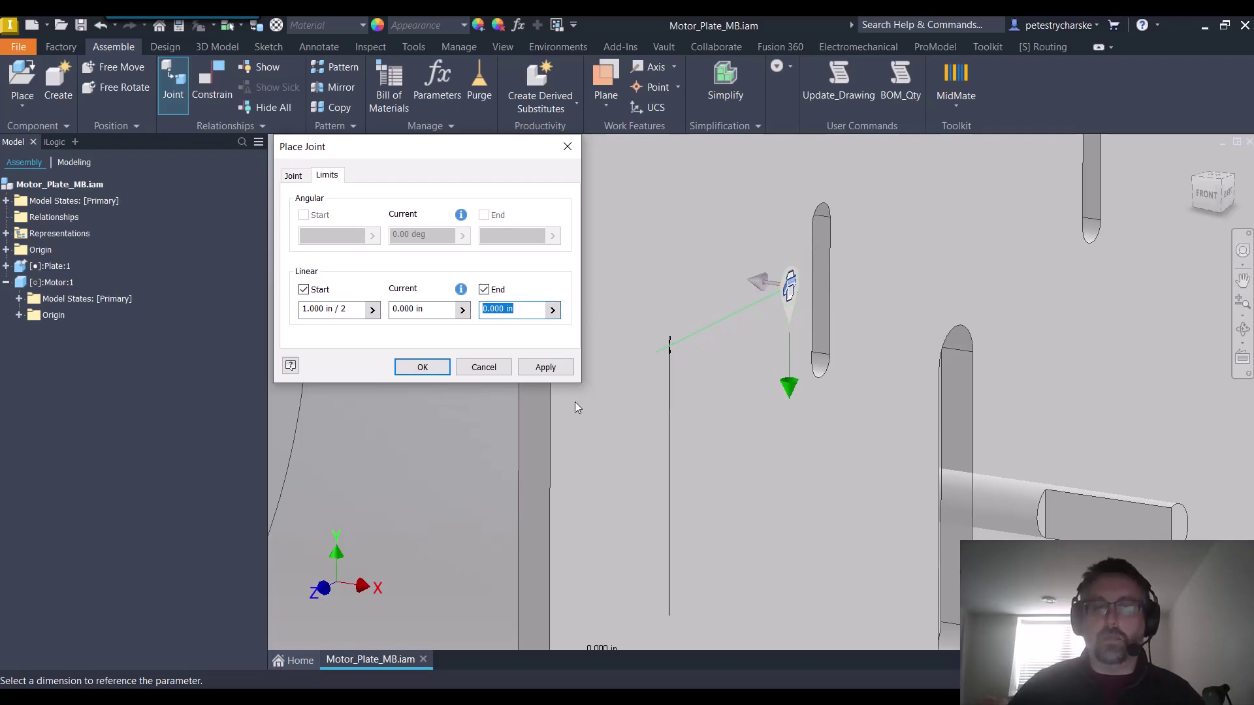
{"action": "type", "text": "-.5"}
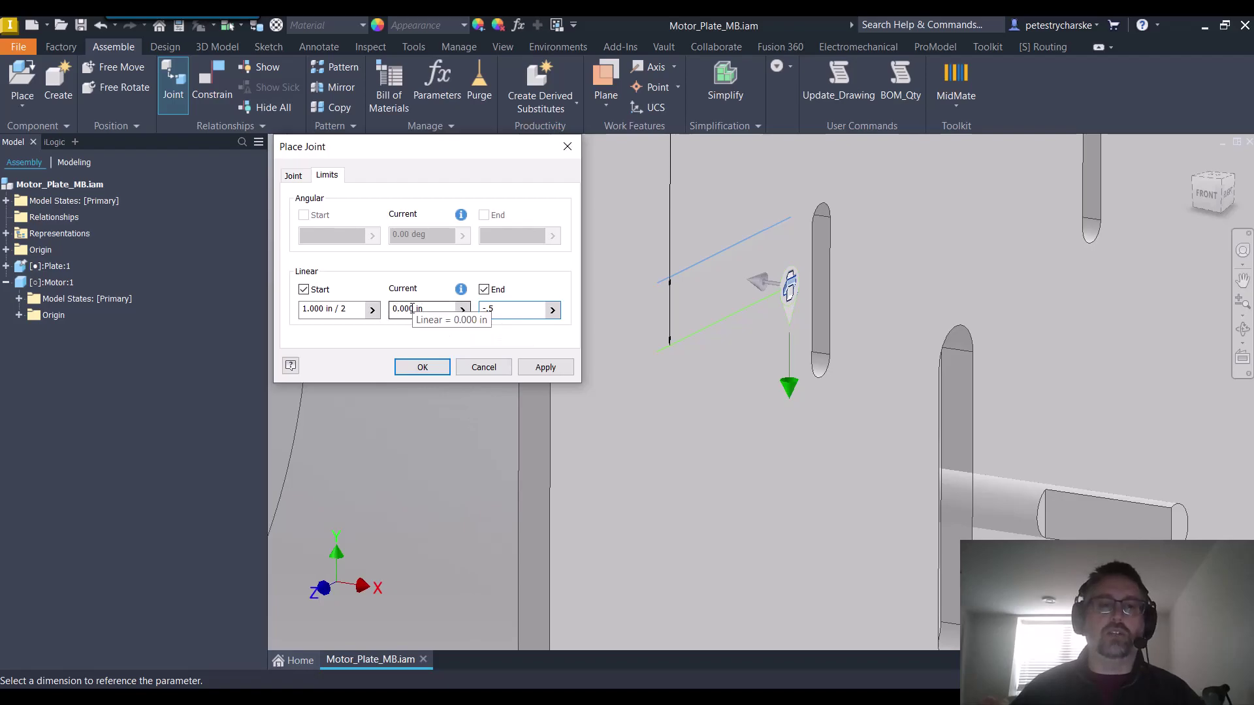
{"action": "left_click", "coordinate": [423, 369]}
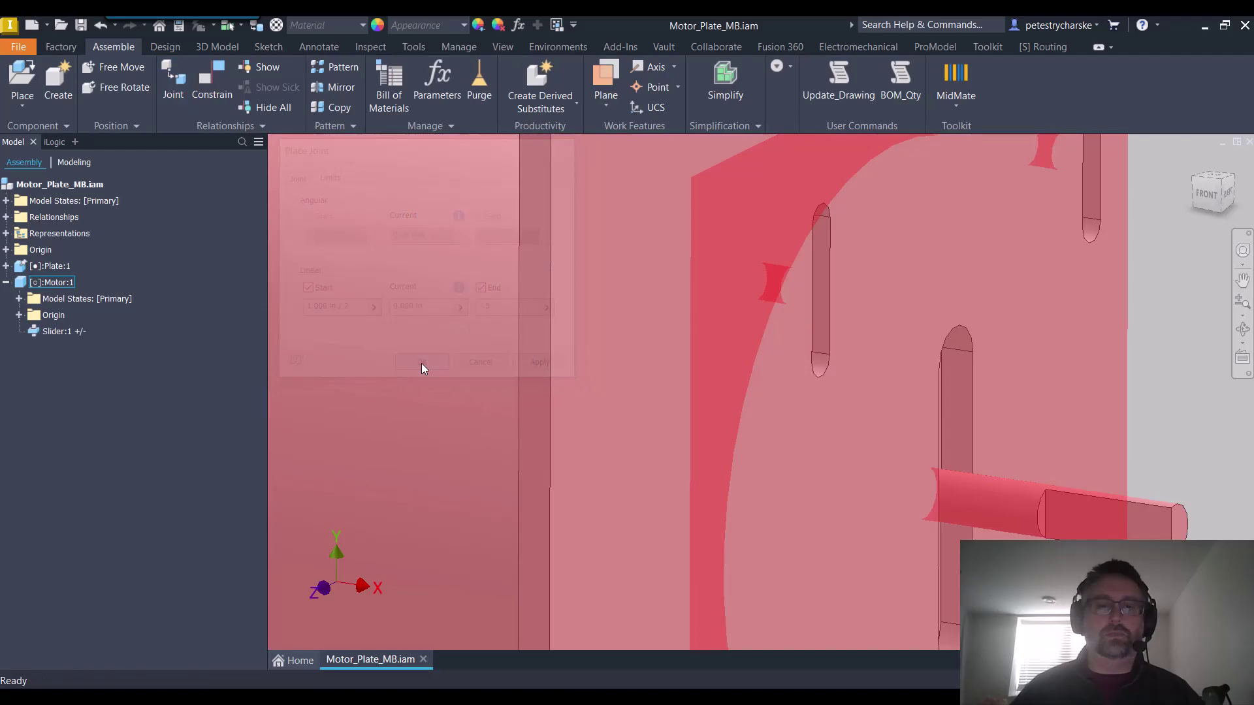
Drag the motor up and down the slot within its limits, leaving it mid-slot
{"action": "key", "text": "F6"}
{"action": "middle_click_drag", "start_coordinate": [718, 392], "coordinate": [794, 392], "text": "shift"}
{"action": "key", "text": "Escape"}
{"action": "scroll", "coordinate": [794, 392], "scroll_direction": "up", "scroll_amount": 5}
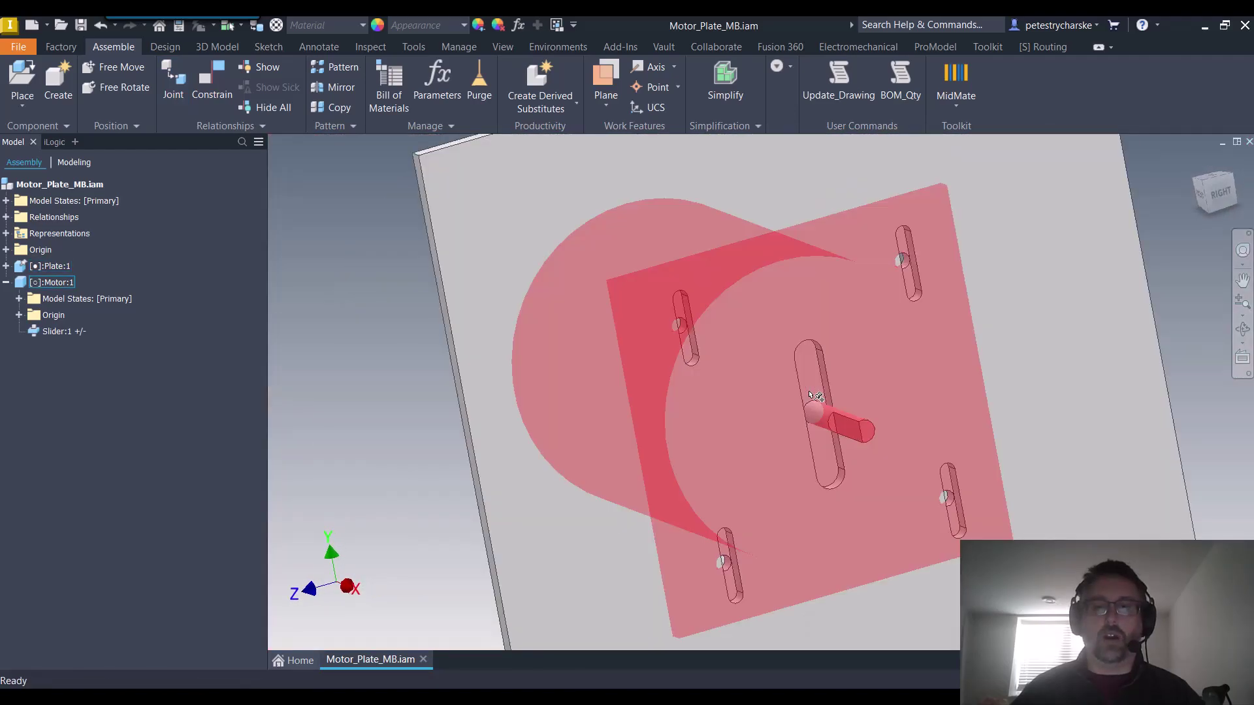
{"action": "left_click", "coordinate": [821, 418]}
{"action": "left_click_drag", "start_coordinate": [819, 413], "coordinate": [822, 369]}
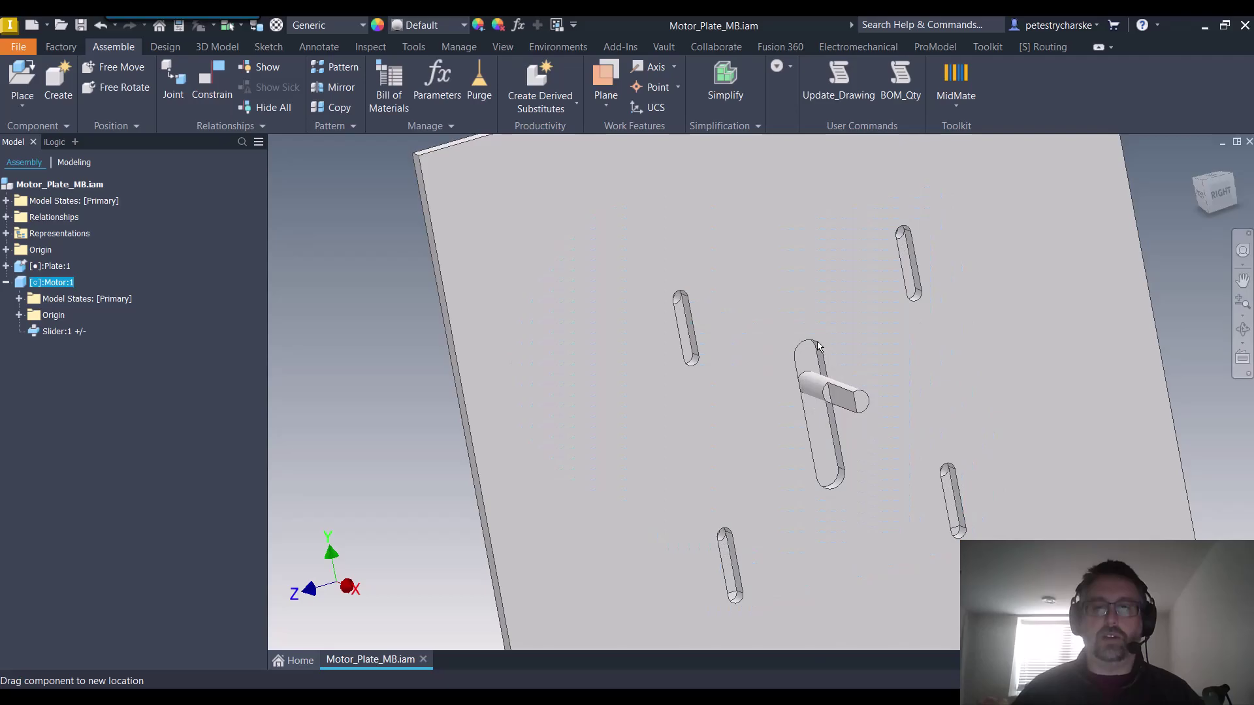
{"action": "left_click_drag", "start_coordinate": [819, 346], "coordinate": [855, 388]}
{"action": "middle_click_drag", "start_coordinate": [560, 408], "coordinate": [671, 322]}
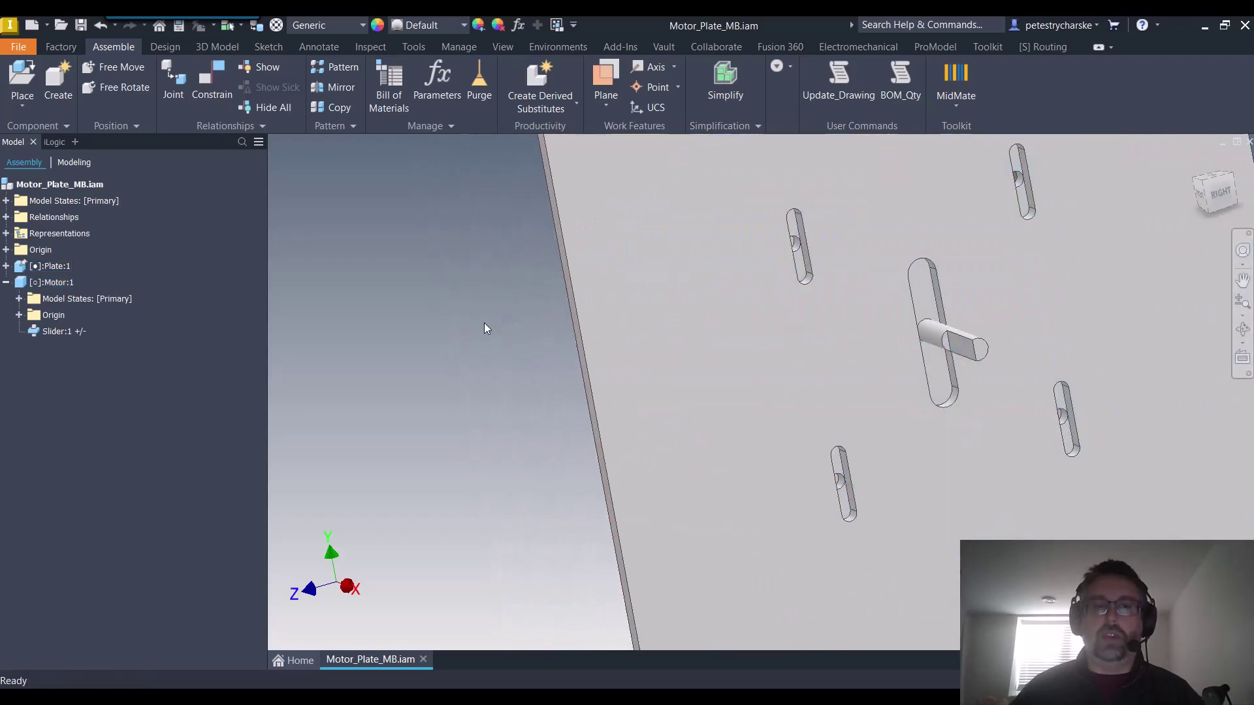
{"action": "scroll", "coordinate": [484, 327], "scroll_direction": "down", "scroll_amount": 5}
{"action": "scroll", "coordinate": [474, 326], "scroll_direction": "up", "scroll_amount": 4}
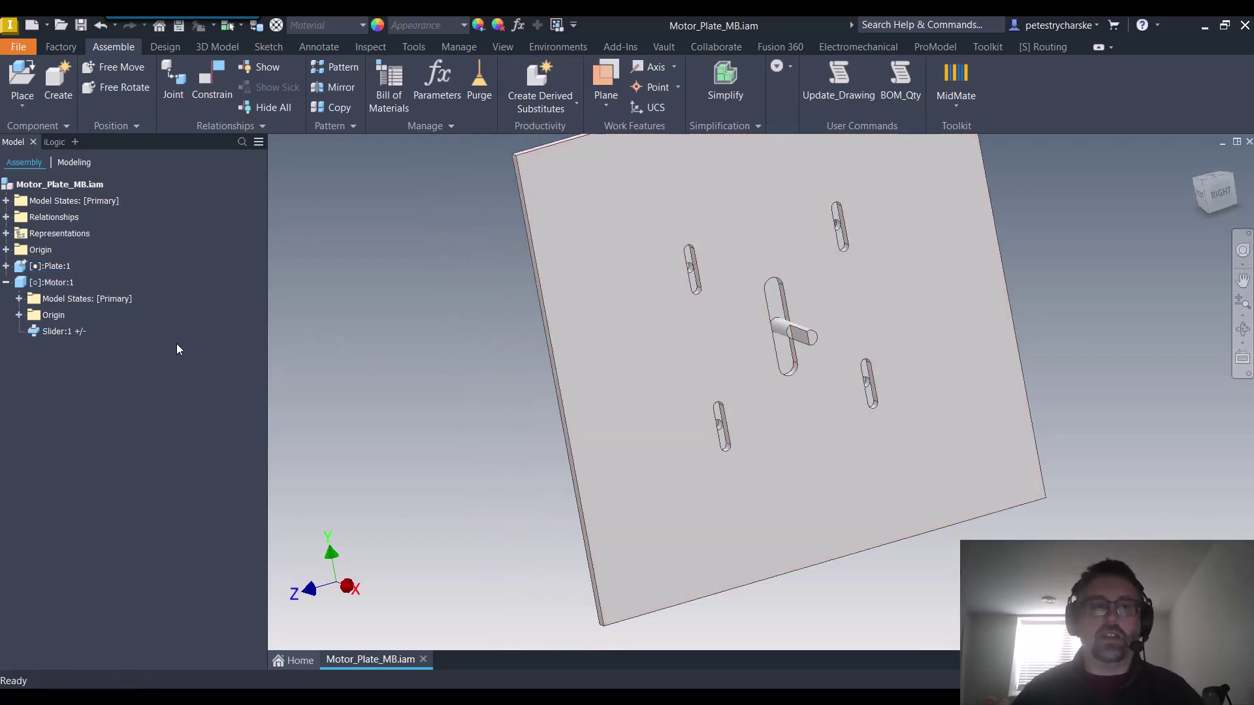
Ground Motor:1 from its browser context menu
{"action": "right_click", "coordinate": [69, 332]}
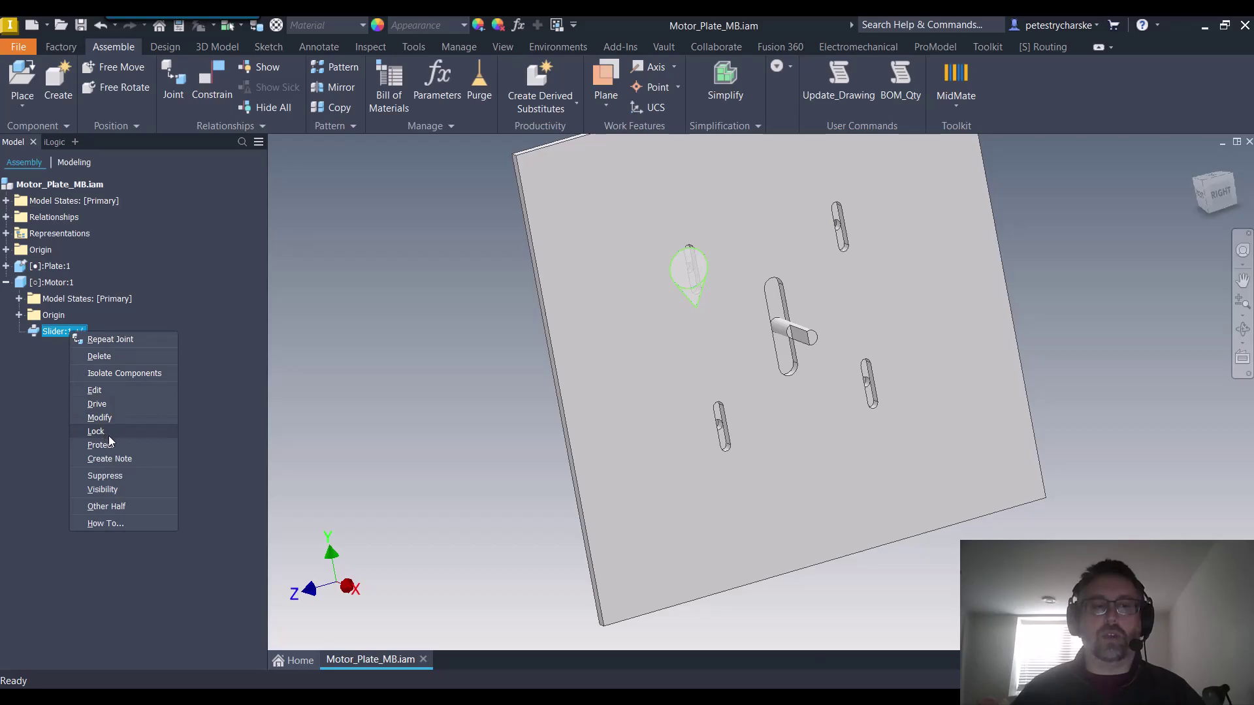
{"action": "left_click", "coordinate": [296, 399]}
{"action": "left_click", "coordinate": [49, 282]}
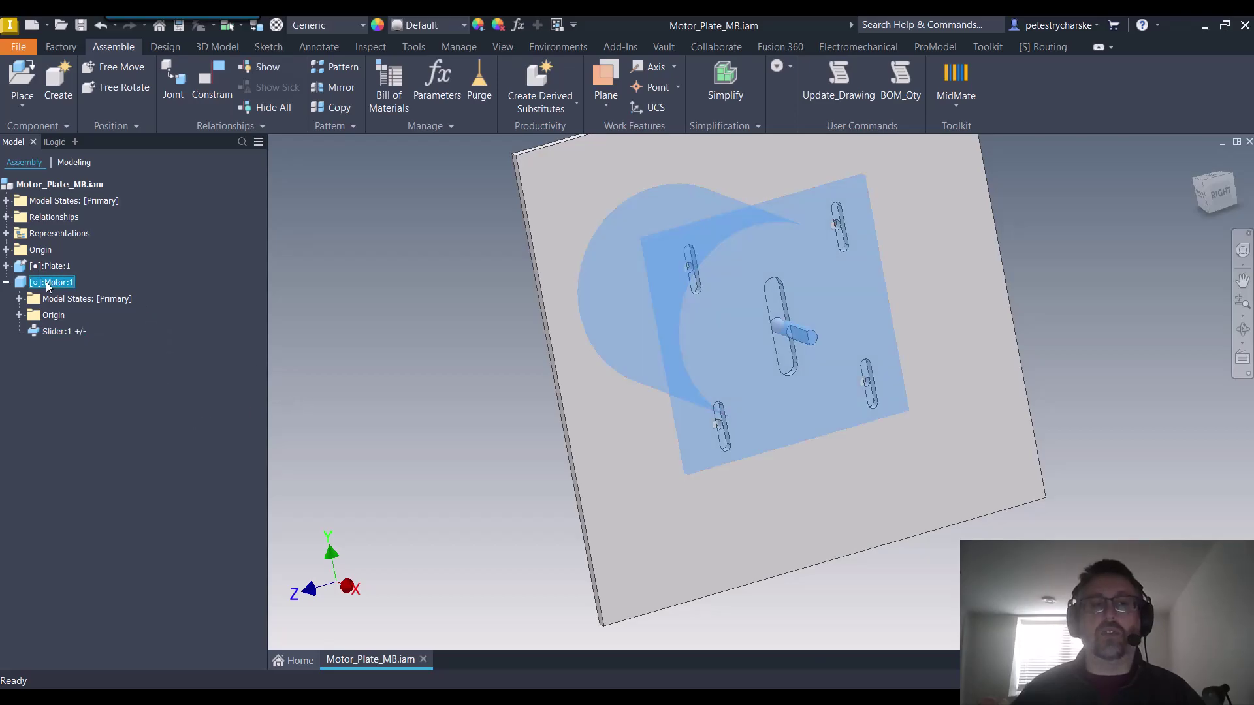
{"action": "right_click", "coordinate": [49, 283]}
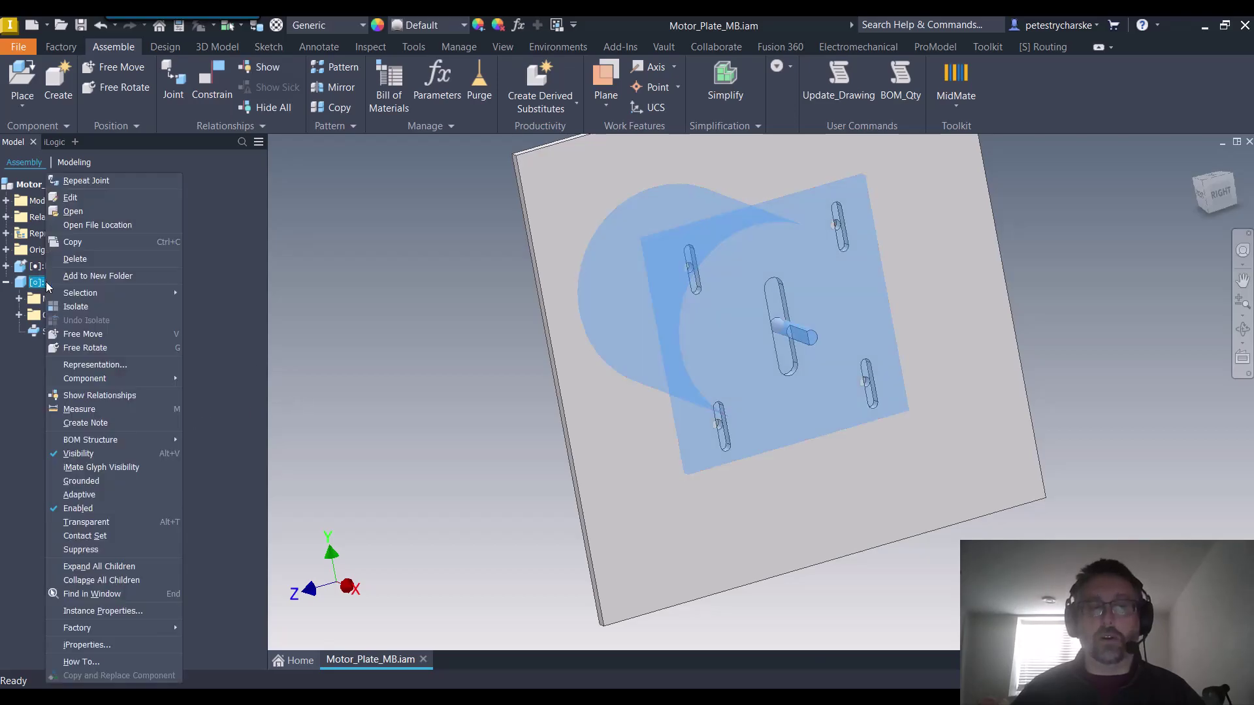
{"action": "left_click", "coordinate": [88, 480]}
{"action": "left_click", "coordinate": [320, 422]}
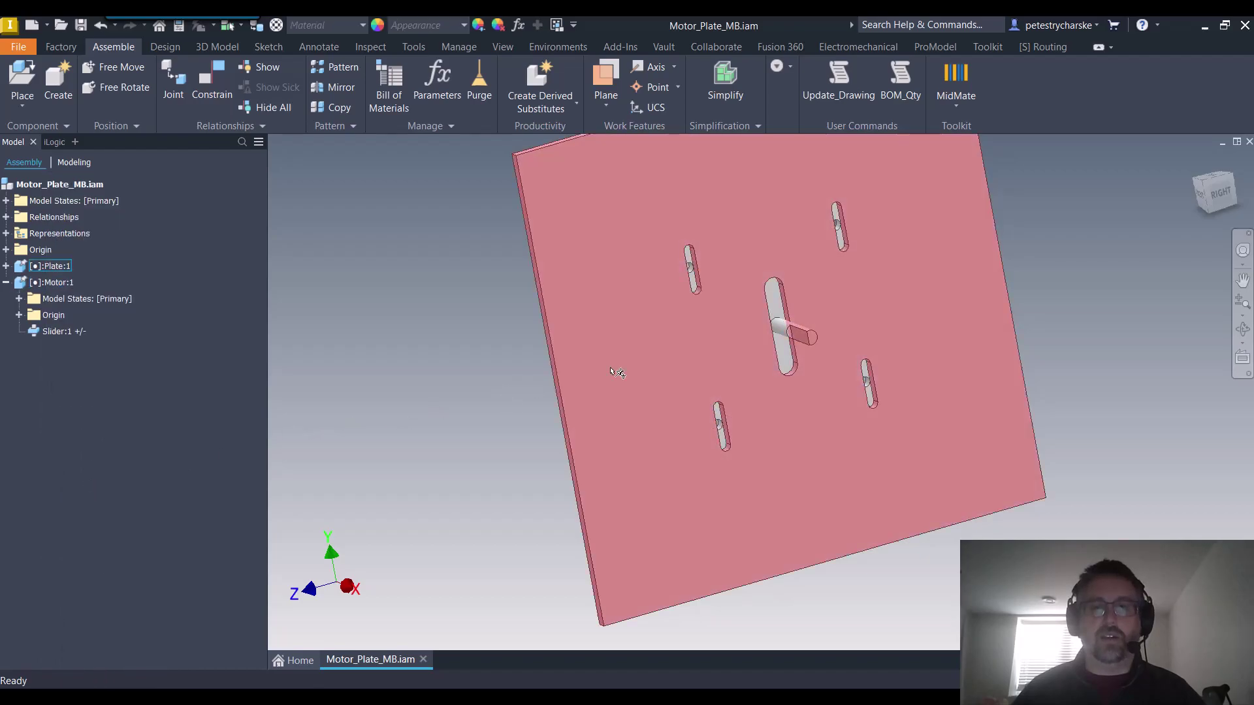
Try dragging the motor to confirm it stays fixed on the plate
{"action": "left_click_drag", "start_coordinate": [788, 327], "coordinate": [358, 366]}
{"action": "scroll", "coordinate": [353, 398], "scroll_direction": "down", "scroll_amount": 3}
{"action": "mouse_move", "coordinate": [346, 434]}
{"action": "middle_mouse_down", "text": "shift"}
{"action": "mouse_move", "coordinate": [364, 427]}
{"action": "mouse_move", "coordinate": [302, 425]}
{"action": "mouse_move", "coordinate": [350, 437]}
{"action": "middle_mouse_up", "text": "shift"}
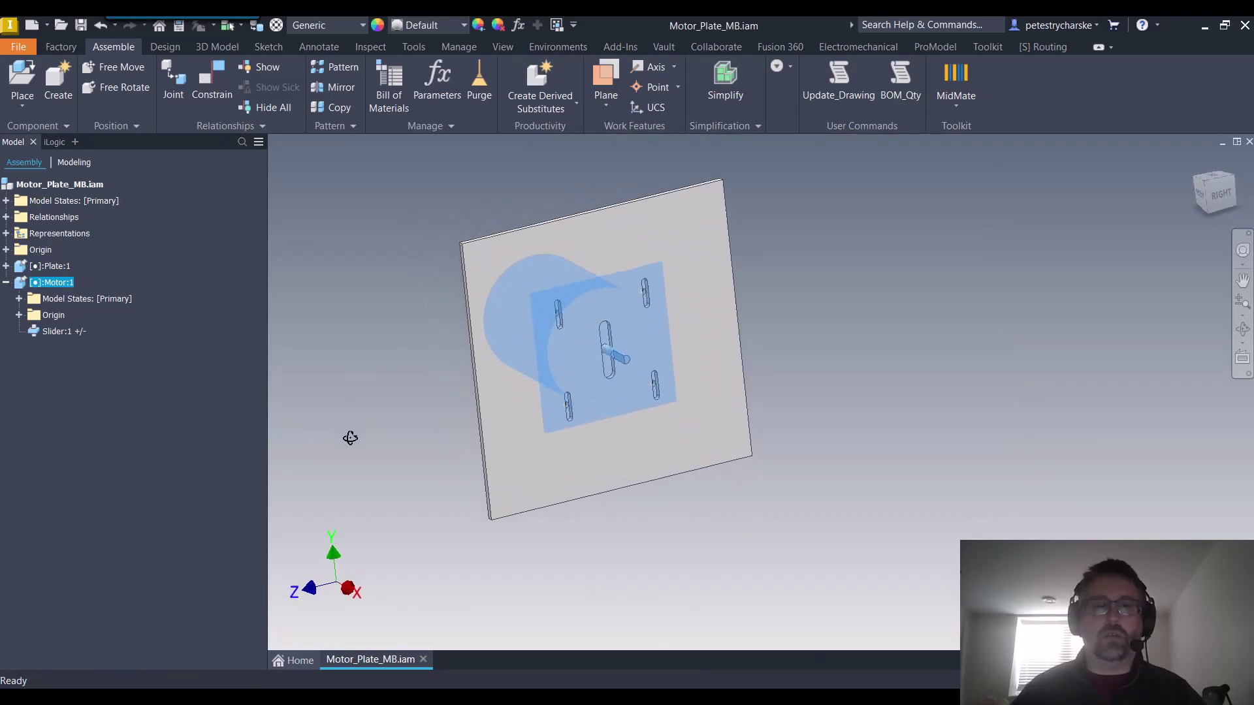
{"action": "left_click", "coordinate": [364, 460]}
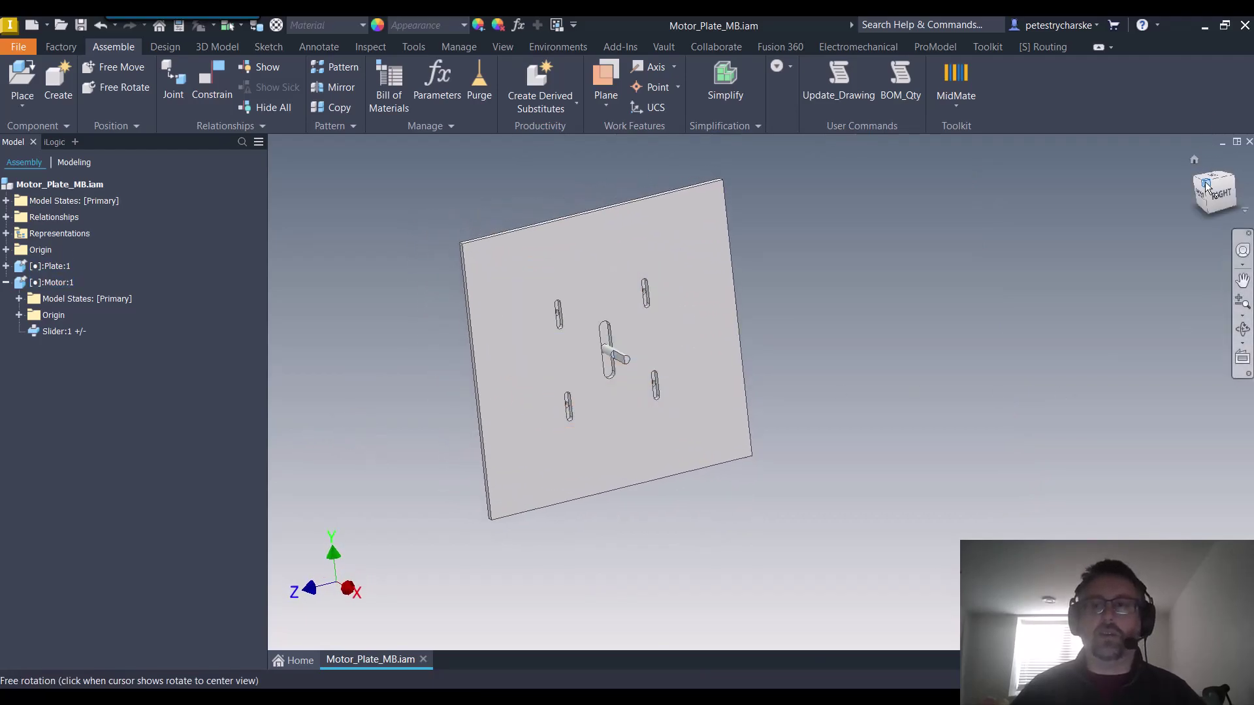
{"action": "scroll", "coordinate": [464, 331], "scroll_direction": "up", "scroll_amount": 5}
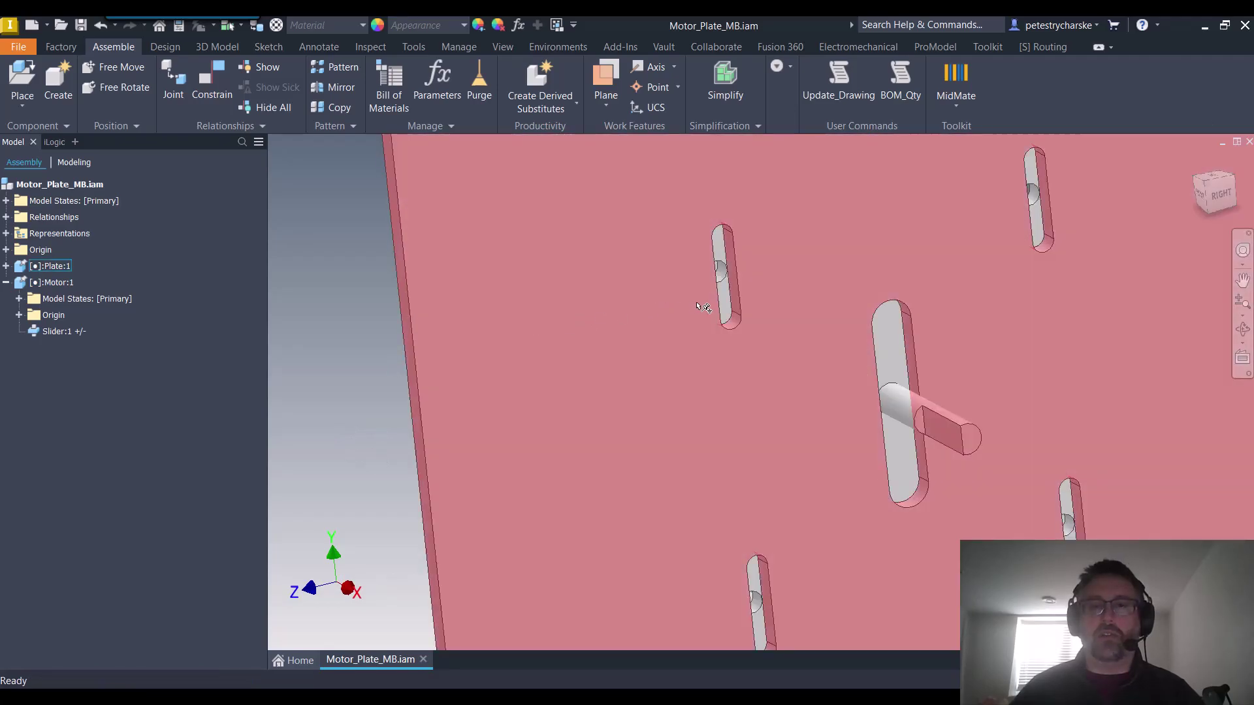
{"action": "scroll", "coordinate": [726, 278], "scroll_direction": "down", "scroll_amount": 10}
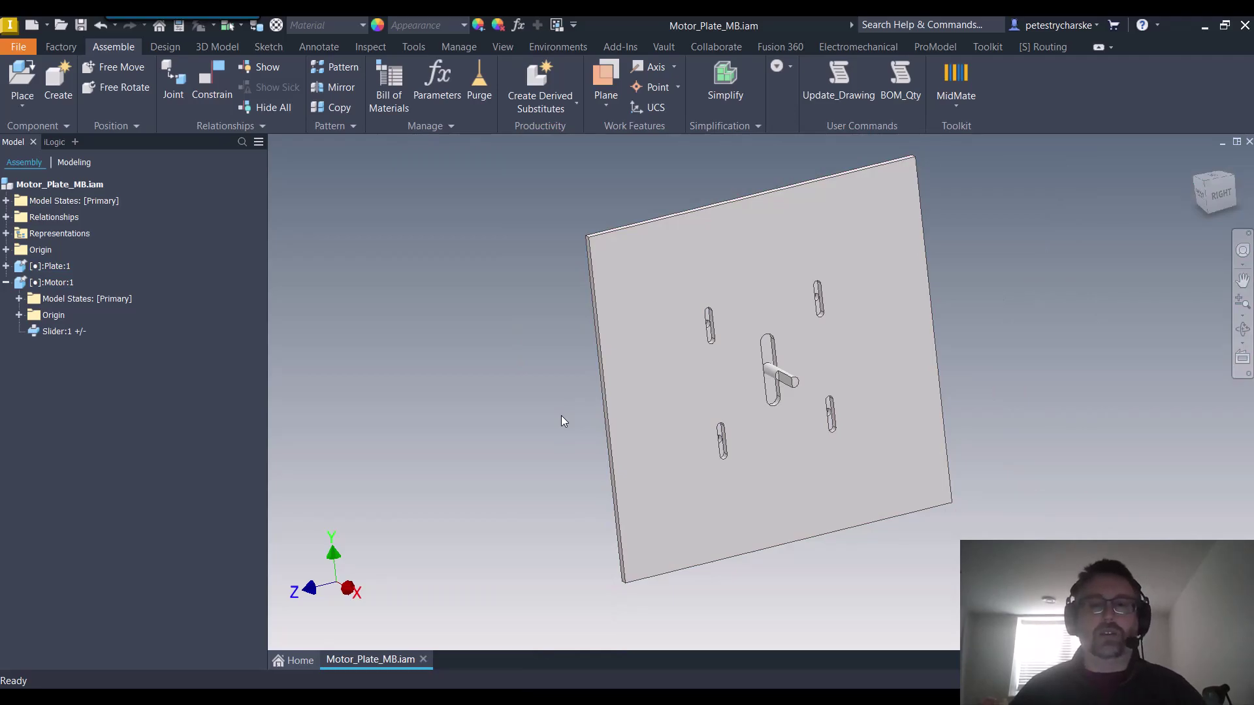
{"action": "scroll", "coordinate": [685, 358], "scroll_direction": "up", "scroll_amount": 3}
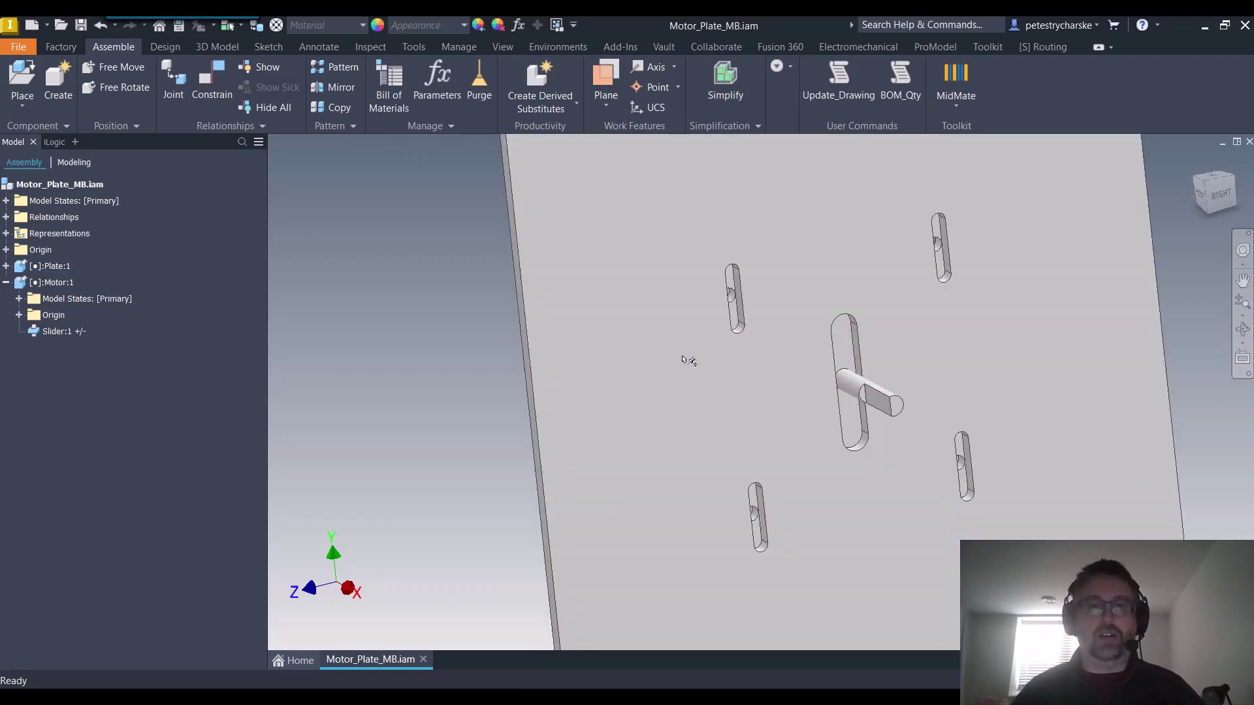